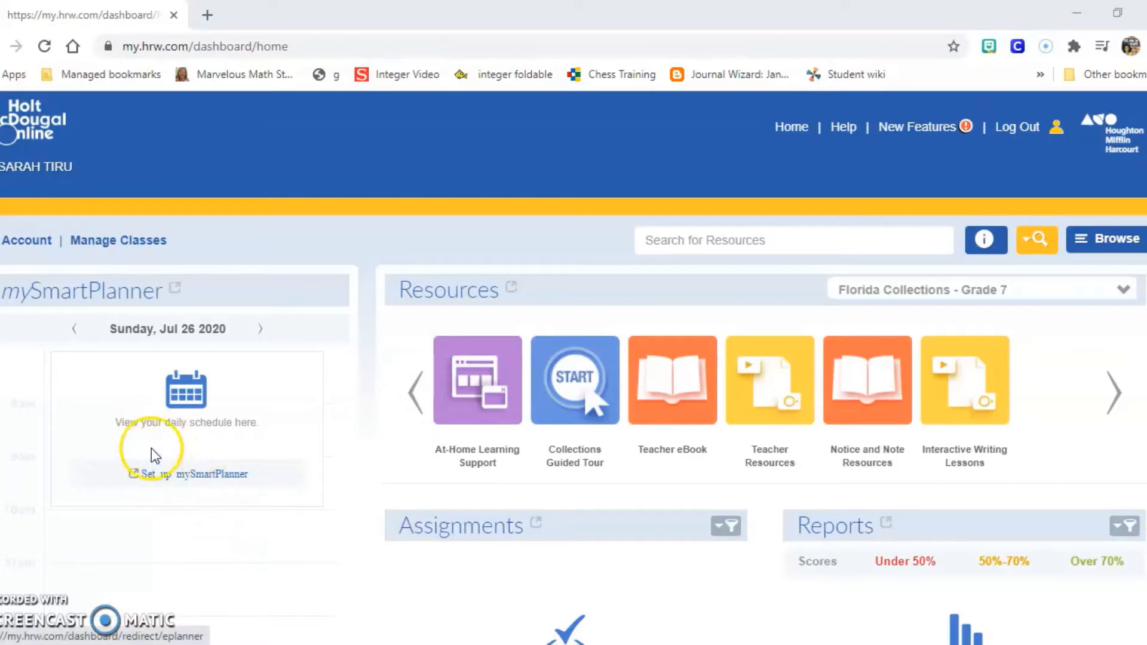
- Launch mySmartPlanner and advance the calendar to the week of August 17–21
{"action": "left_click", "coordinate": [89, 302]}
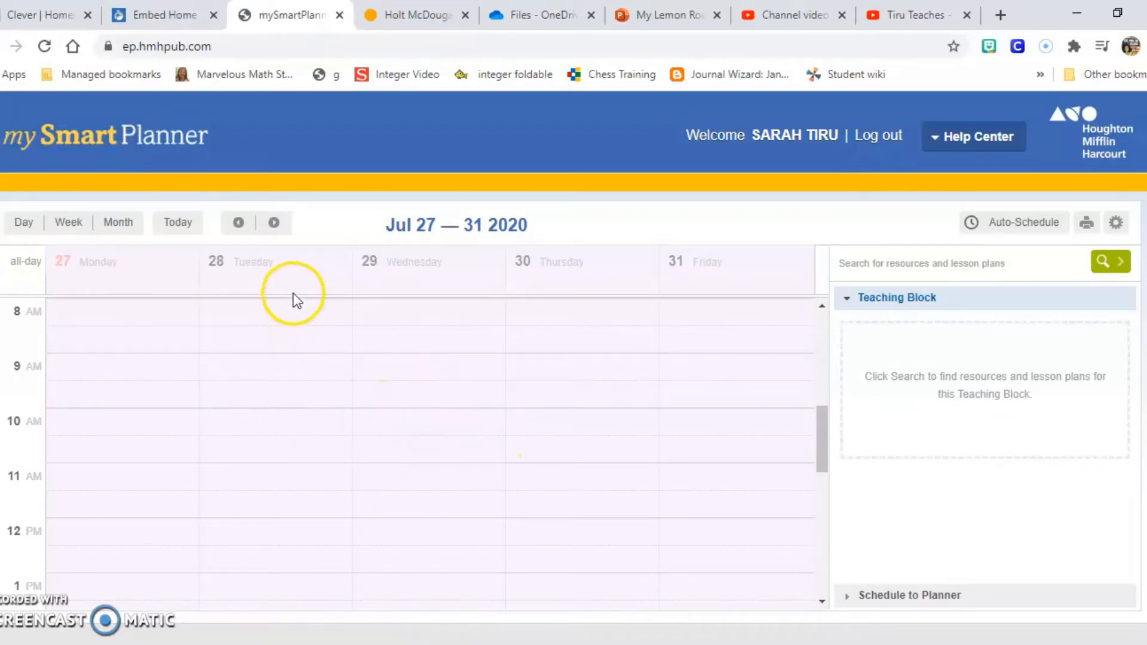
{"action": "left_click", "coordinate": [274, 221]}
{"action": "left_click", "coordinate": [274, 222]}
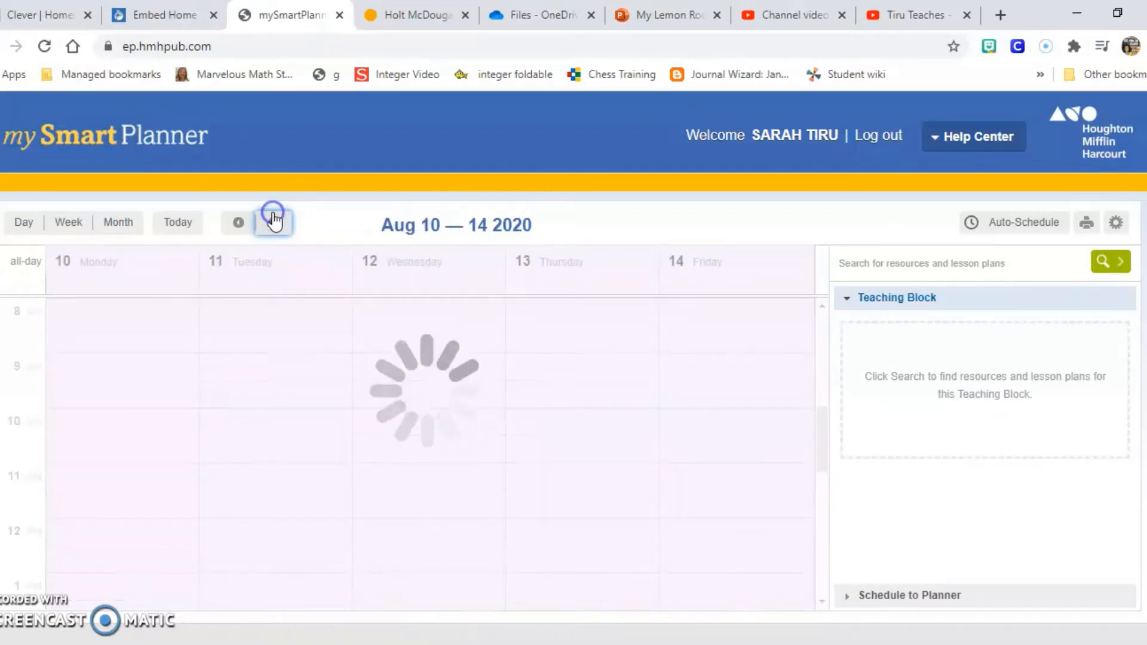
{"action": "left_click", "coordinate": [274, 221]}
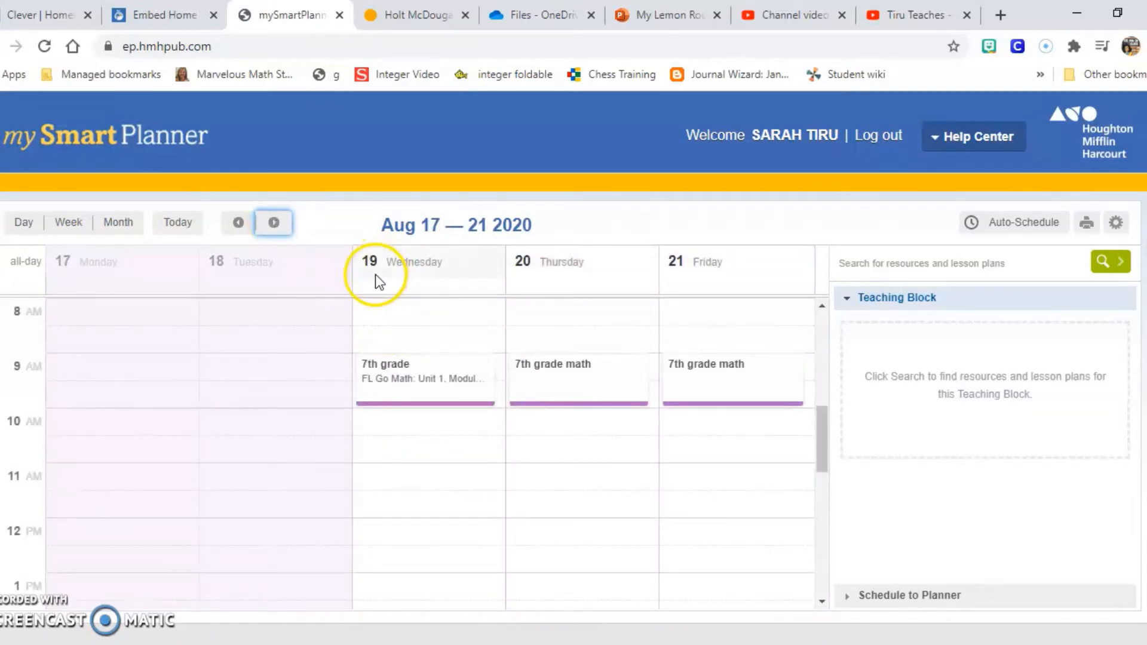
- Try the Day, Week and Month views, then show August 2020 in Month view
{"action": "left_click", "coordinate": [23, 221]}
{"action": "left_click", "coordinate": [63, 223]}
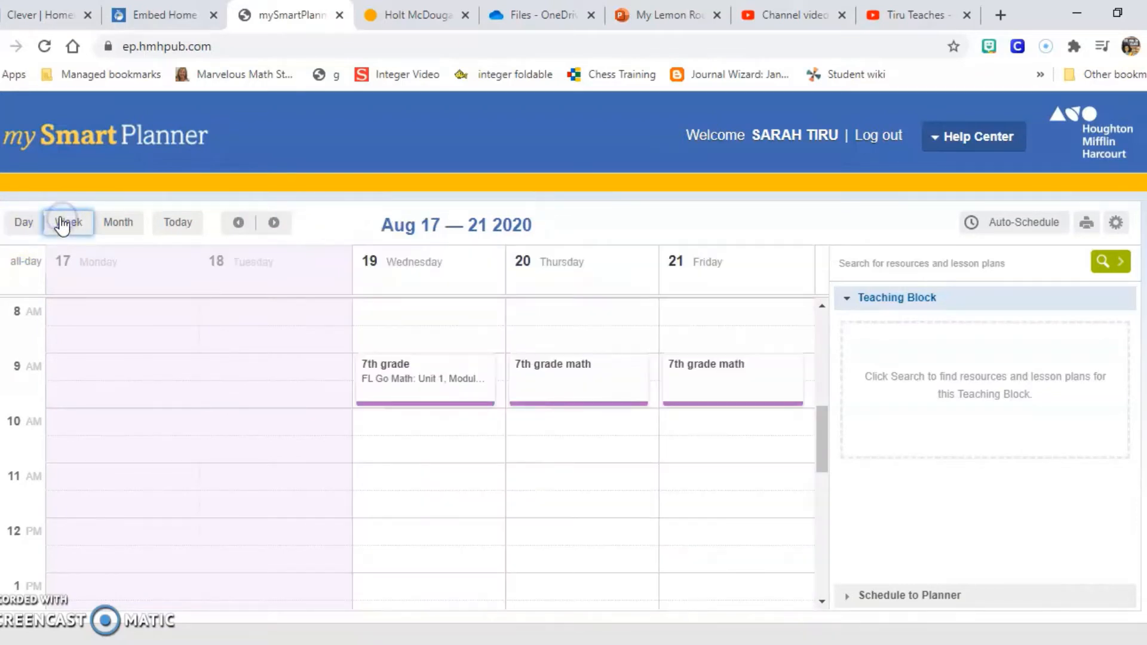
{"action": "left_click", "coordinate": [117, 222]}
{"action": "left_click", "coordinate": [167, 224]}
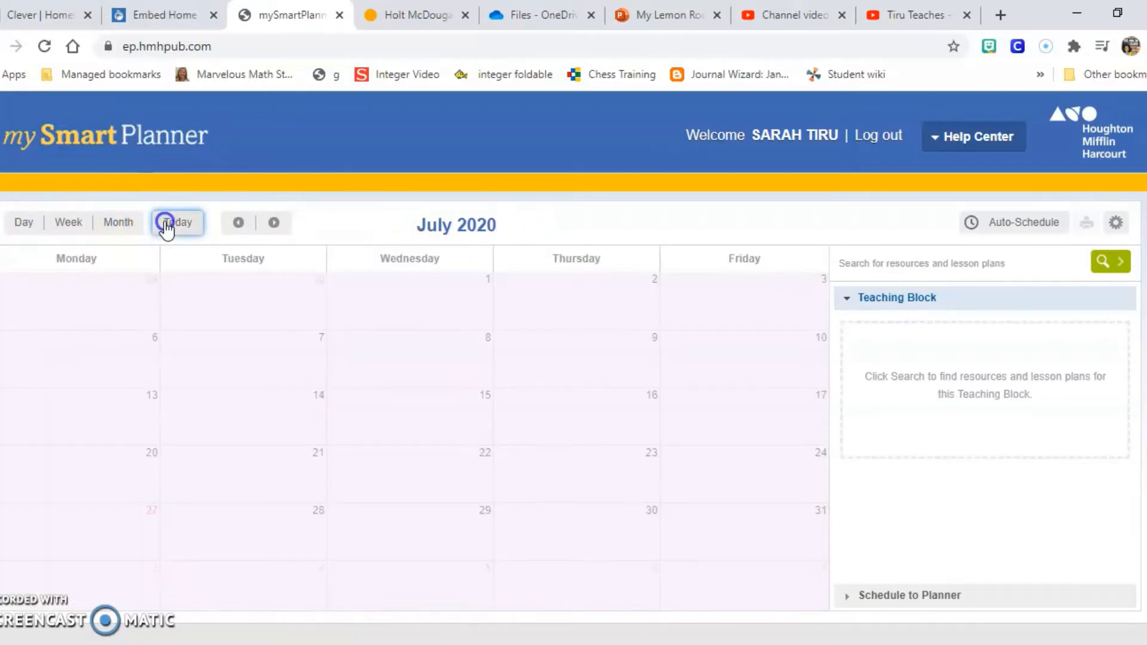
{"action": "left_click", "coordinate": [118, 223]}
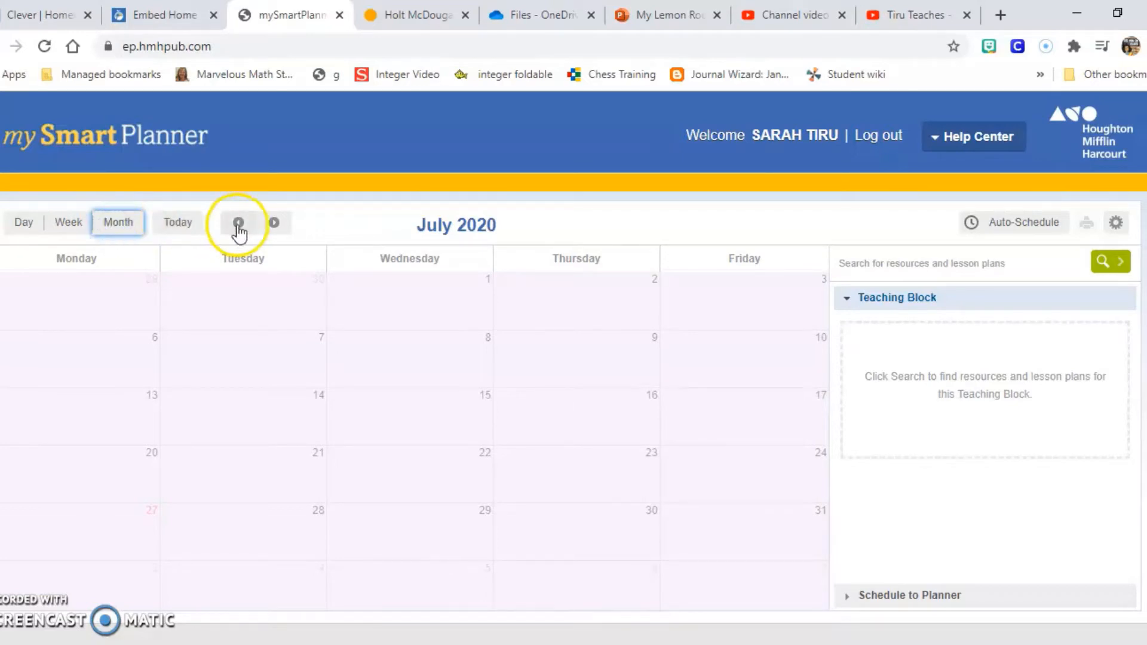
{"action": "left_click", "coordinate": [274, 222]}
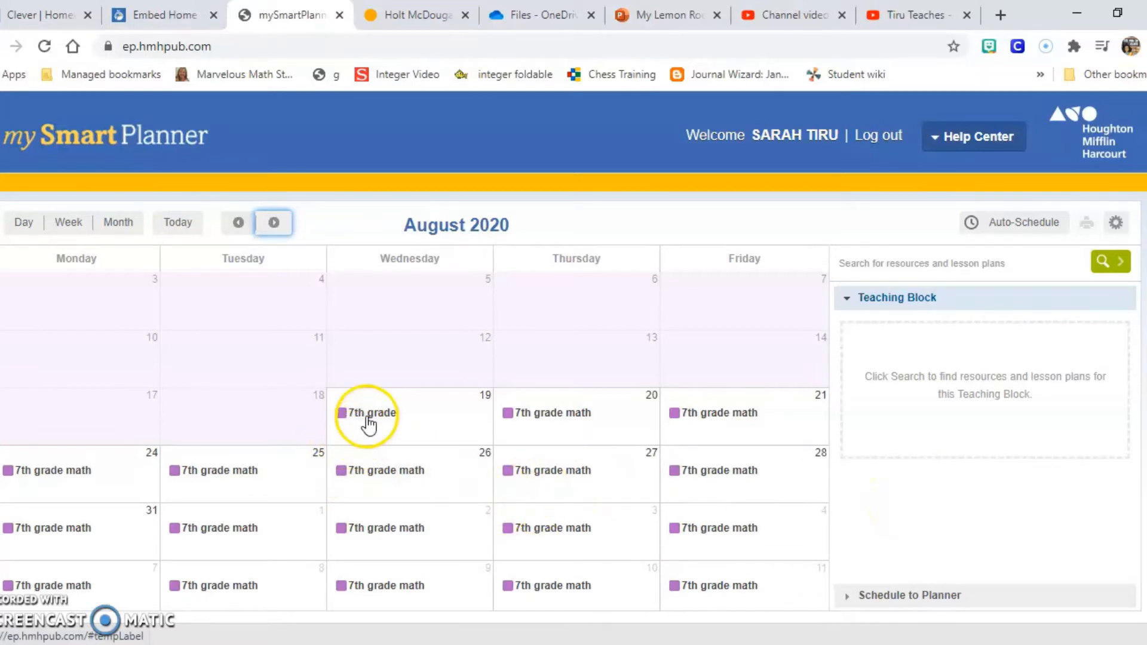
{"action": "mouse_move", "coordinate": [369, 413]}
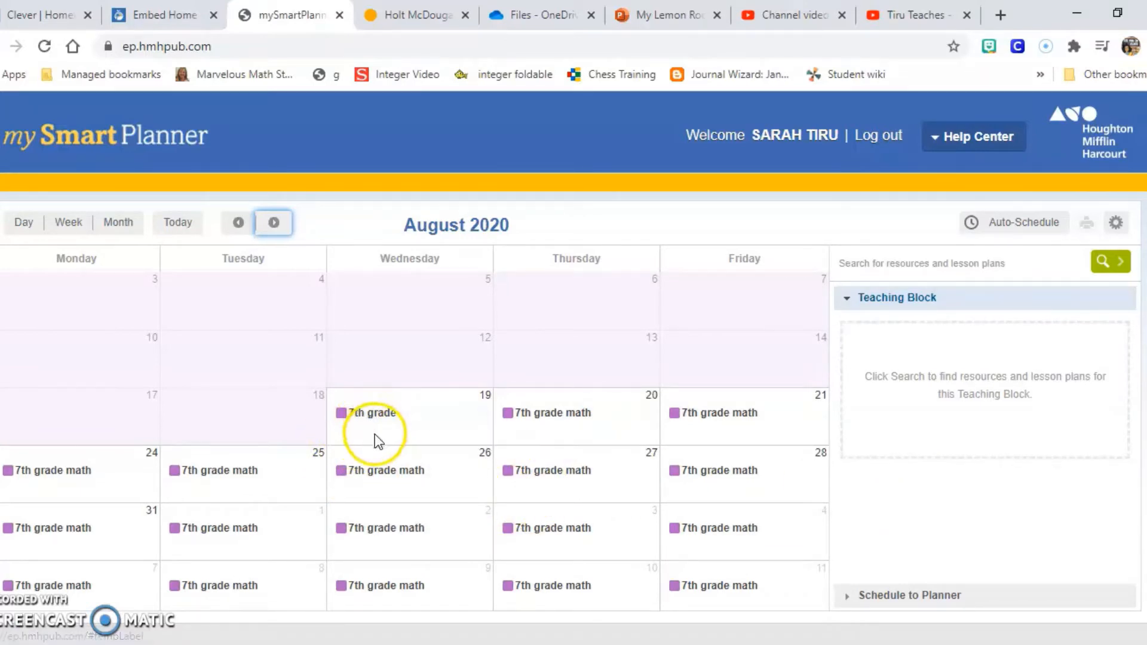
- Start a new block on August 19, then cancel it without creating anything
{"action": "left_click", "coordinate": [375, 434]}
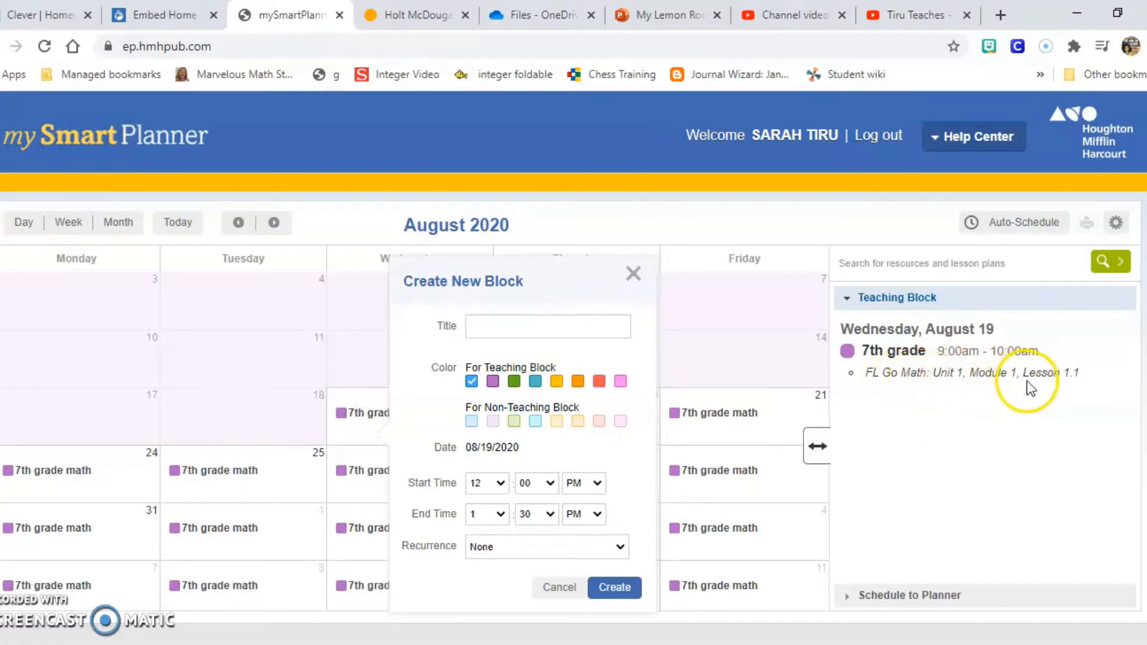
{"action": "left_click", "coordinate": [631, 267]}
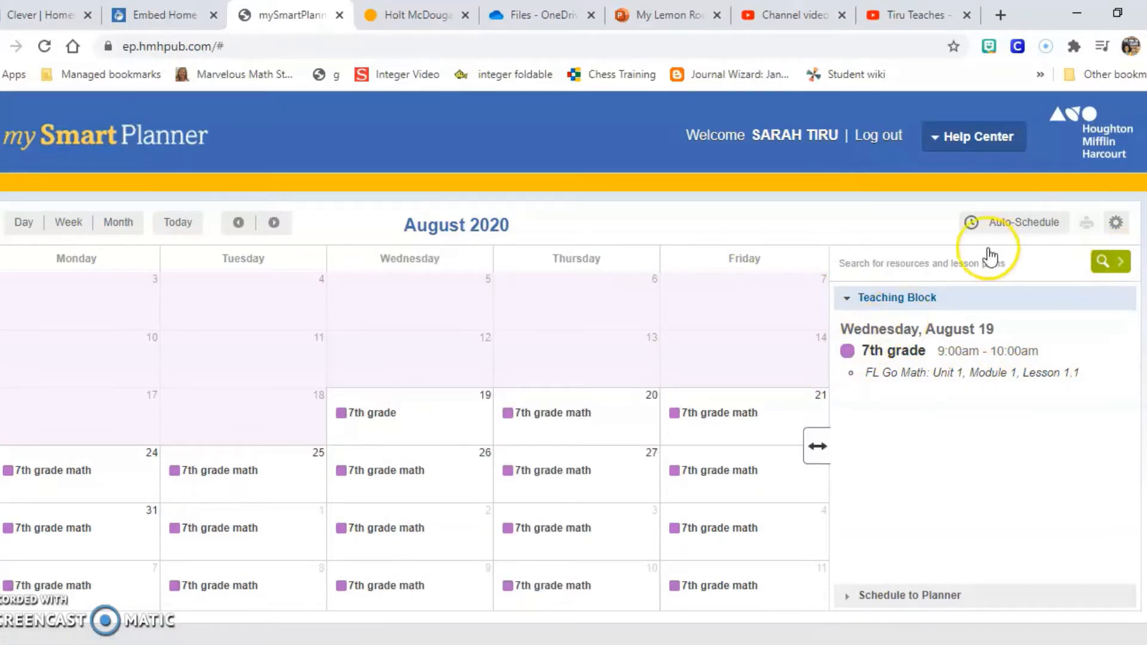
- Search the resources for 'rogue wave', correcting the misspelled term and rerunning the search
{"action": "left_click", "coordinate": [1102, 262]}
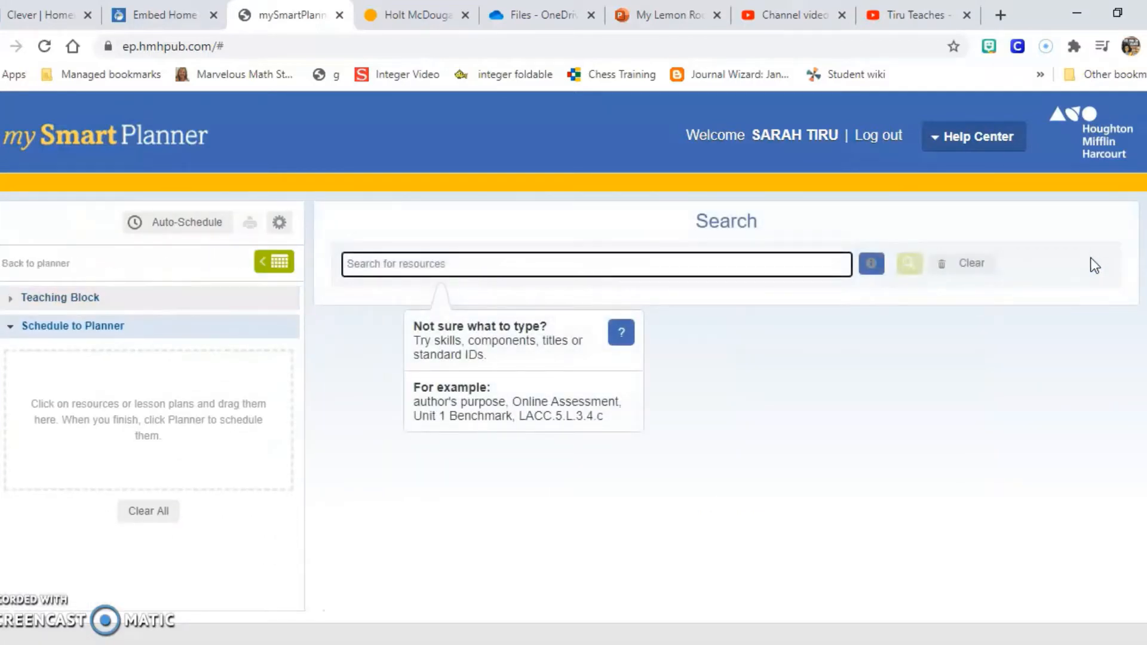
{"action": "left_click", "coordinate": [571, 264]}
{"action": "left_click", "coordinate": [568, 263]}
{"action": "type", "text": "rouge w"}
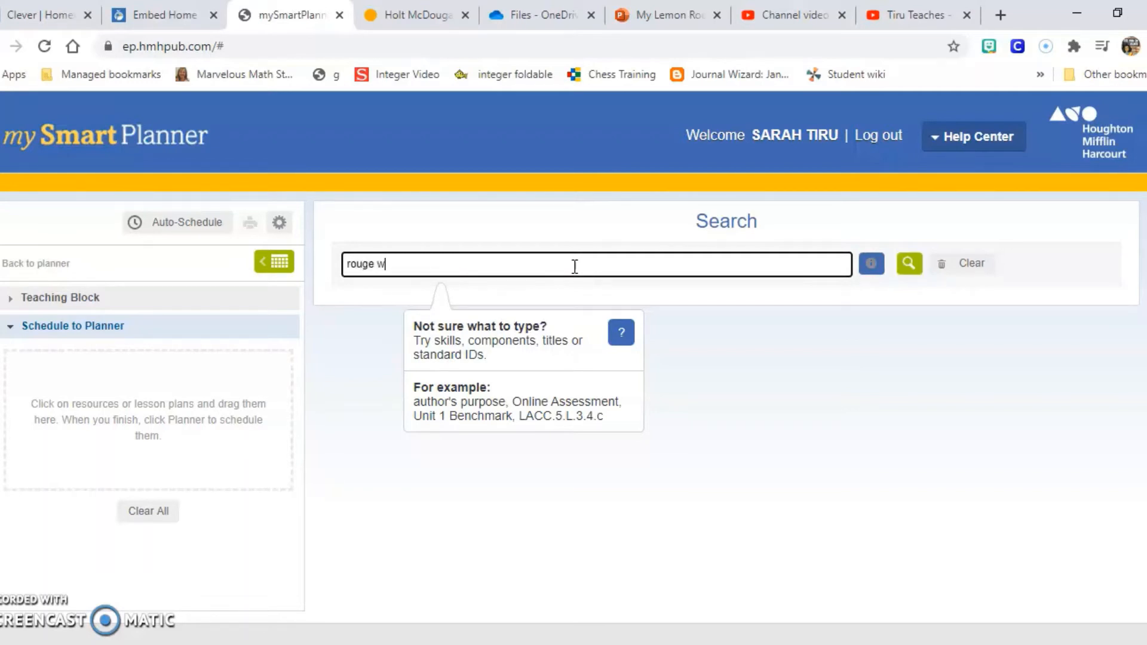
{"action": "type", "text": "ave"}
{"action": "key", "text": "Return"}
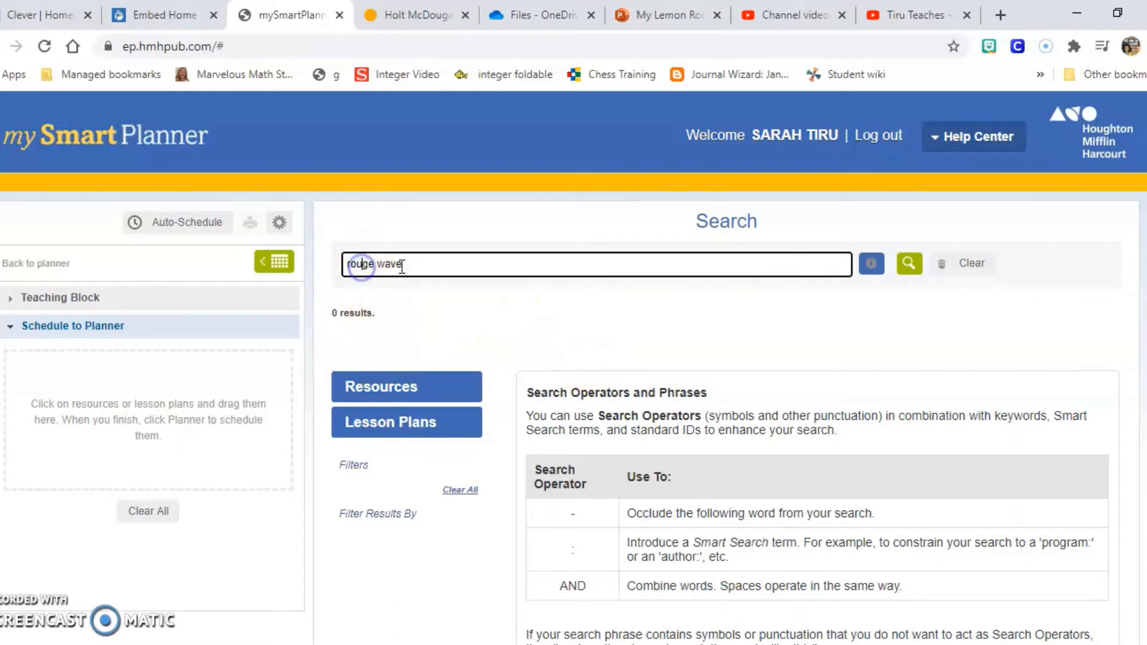
{"action": "left_click_drag", "start_coordinate": [446, 263], "coordinate": [329, 270]}
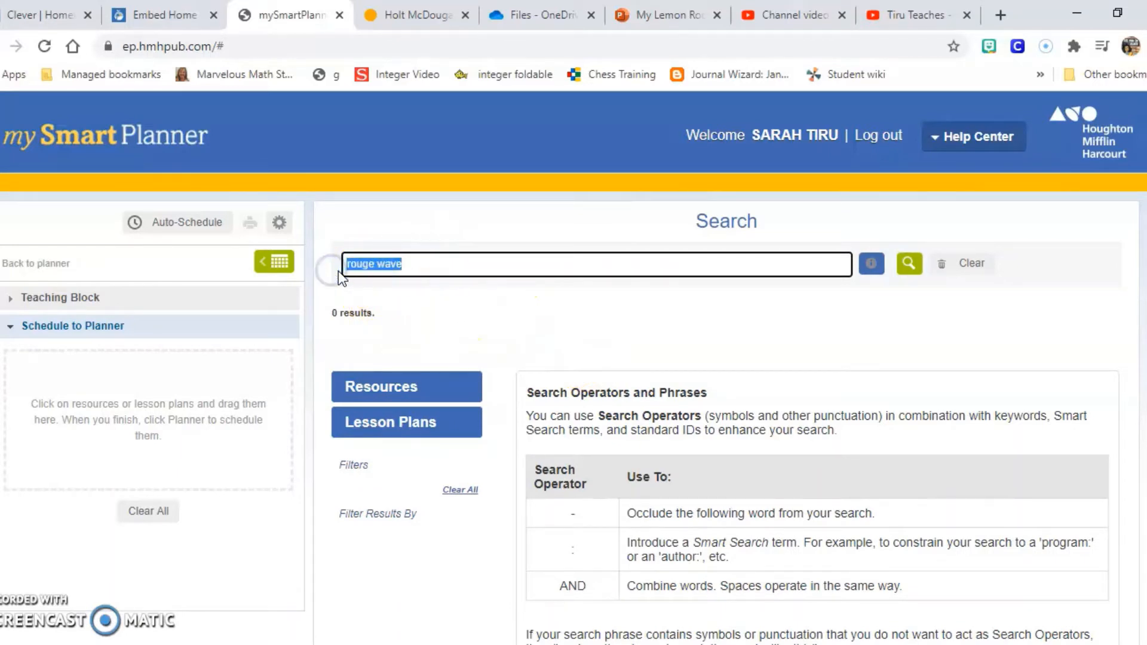
{"action": "type", "text": "rogue wa"}
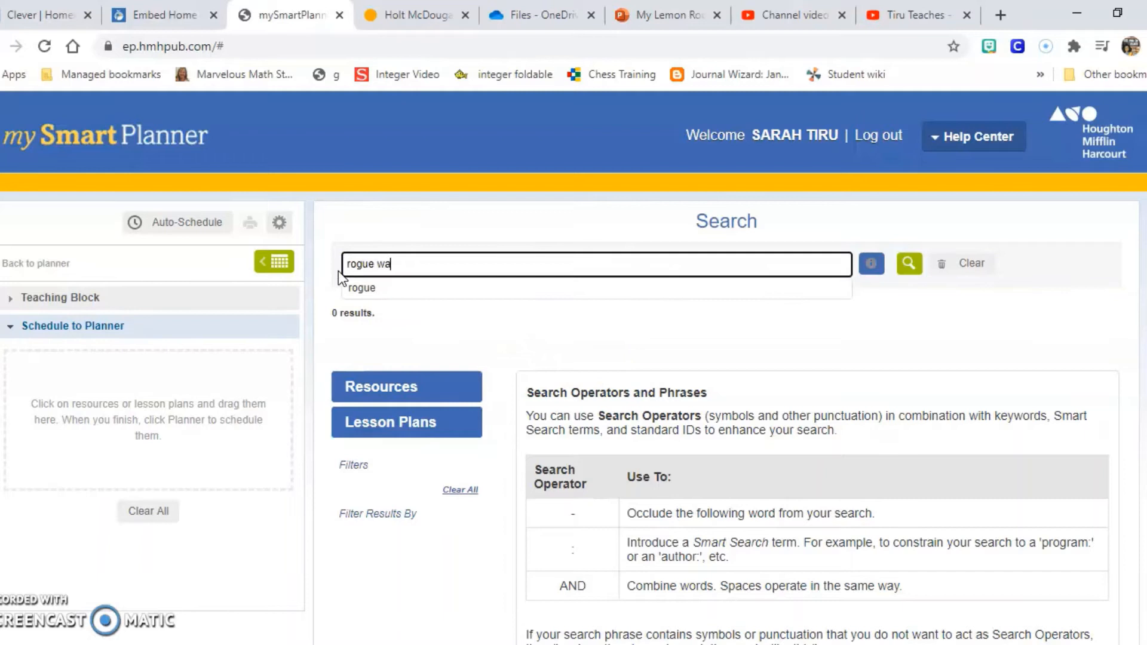
{"action": "type", "text": "ve"}
{"action": "key", "text": "Return"}
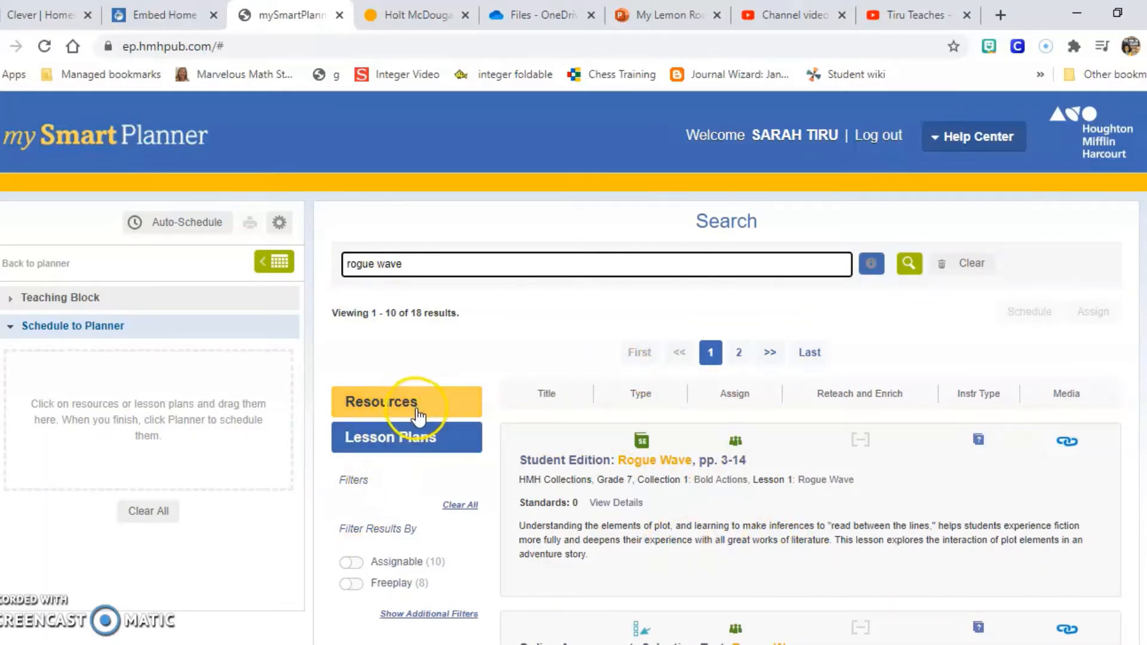
- Filter results to lesson plans and expand the Rogue Wave plan to see its 9 standards
{"action": "left_click", "coordinate": [414, 440]}
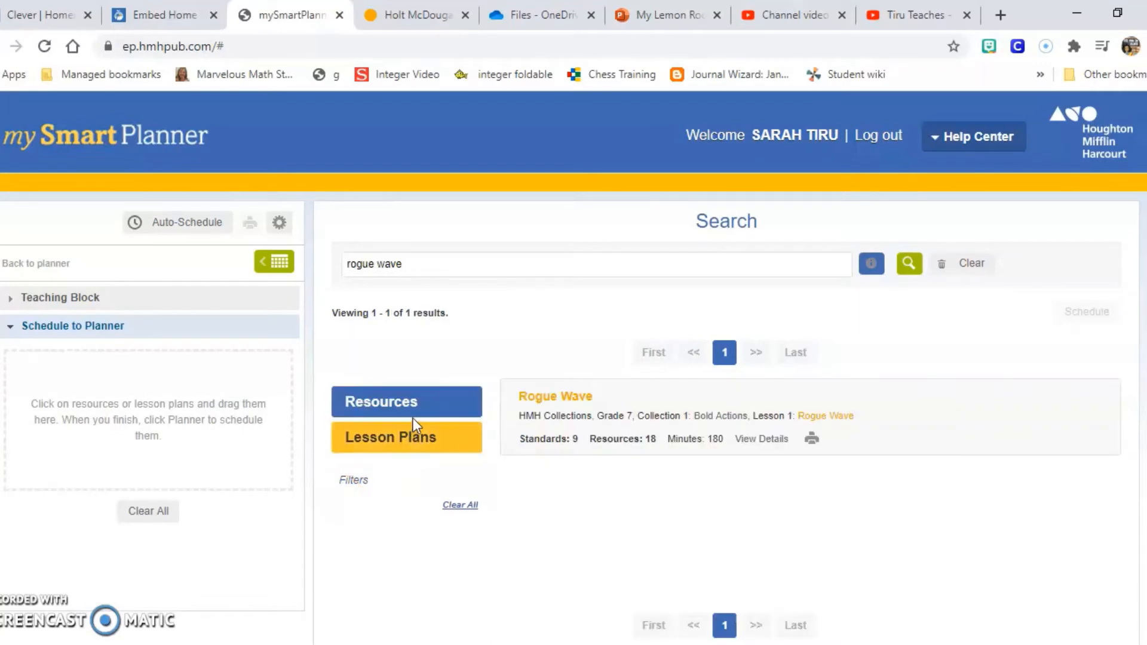
{"action": "mouse_move", "coordinate": [753, 439]}
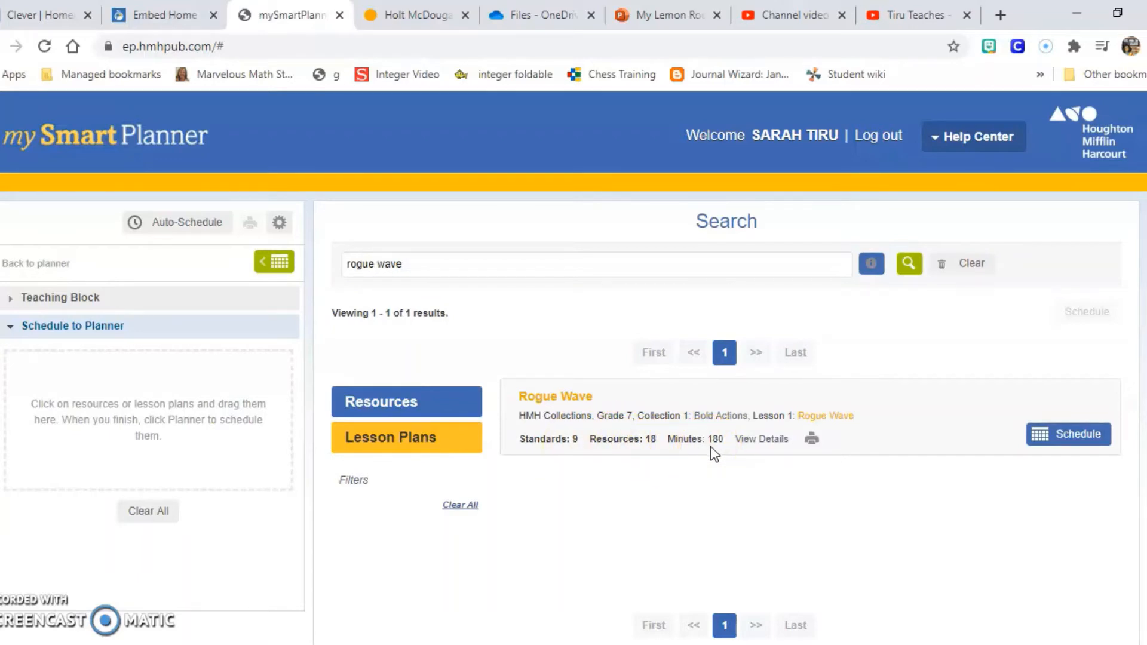
{"action": "left_click", "coordinate": [761, 439]}
{"action": "scroll", "coordinate": [754, 444], "scroll_direction": "down", "scroll_amount": 1}
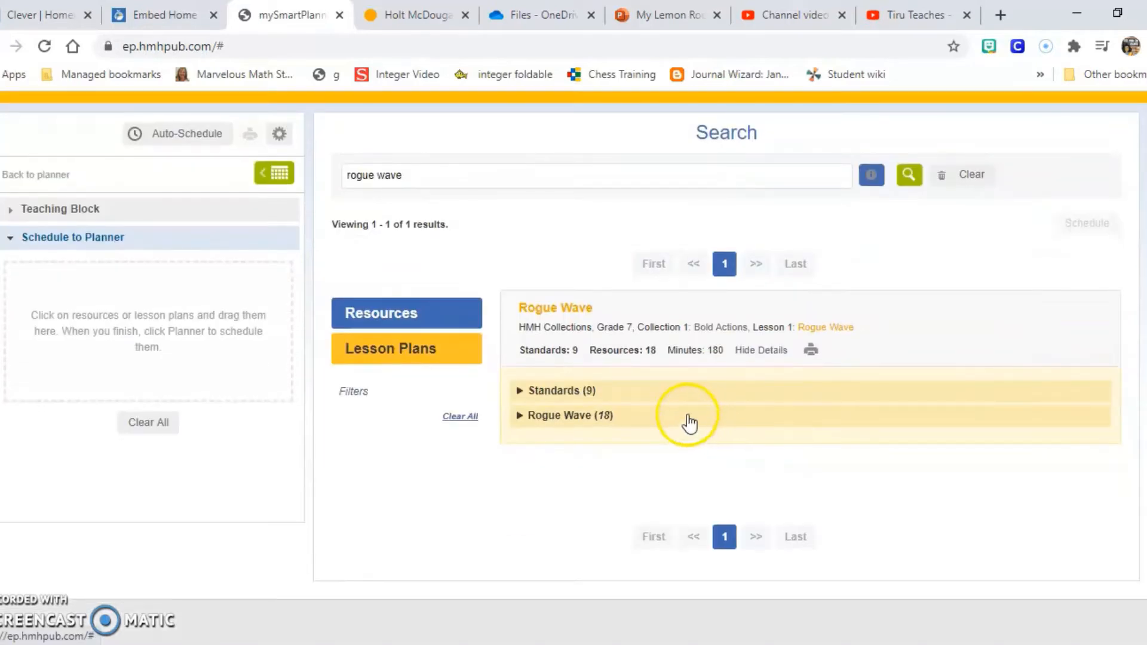
{"action": "left_click", "coordinate": [597, 393]}
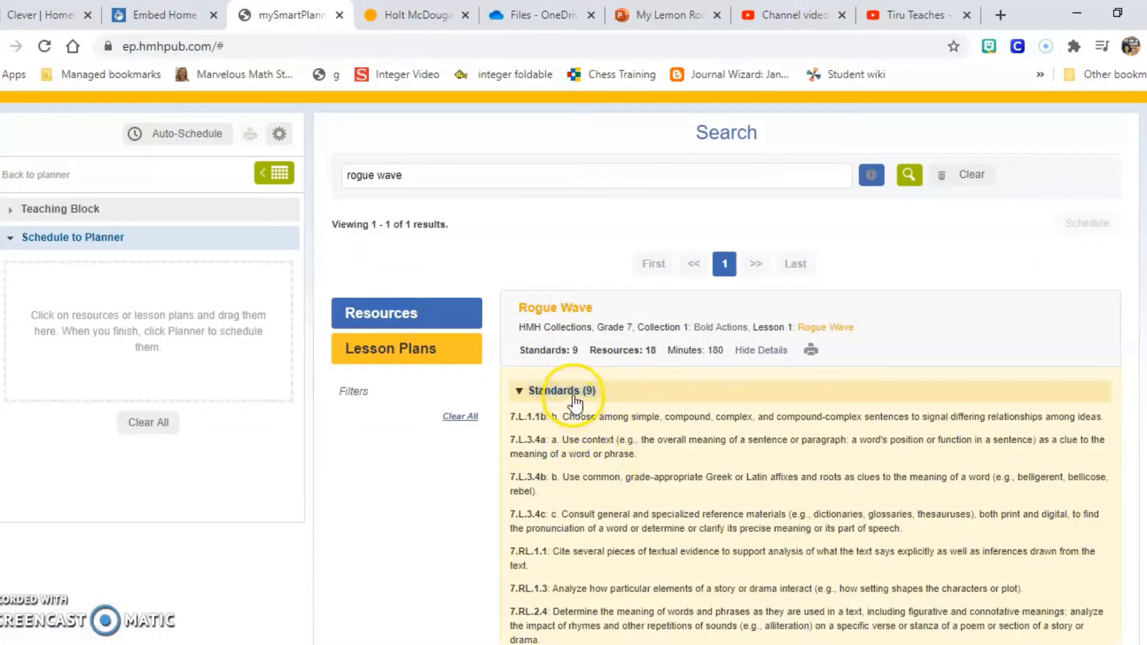
{"action": "left_click", "coordinate": [574, 394]}
- Expand the Rogue Wave resources (Plan, Teach, Practice & Apply, Assess & Reteach), then collapse the list
{"action": "left_click", "coordinate": [584, 346]}
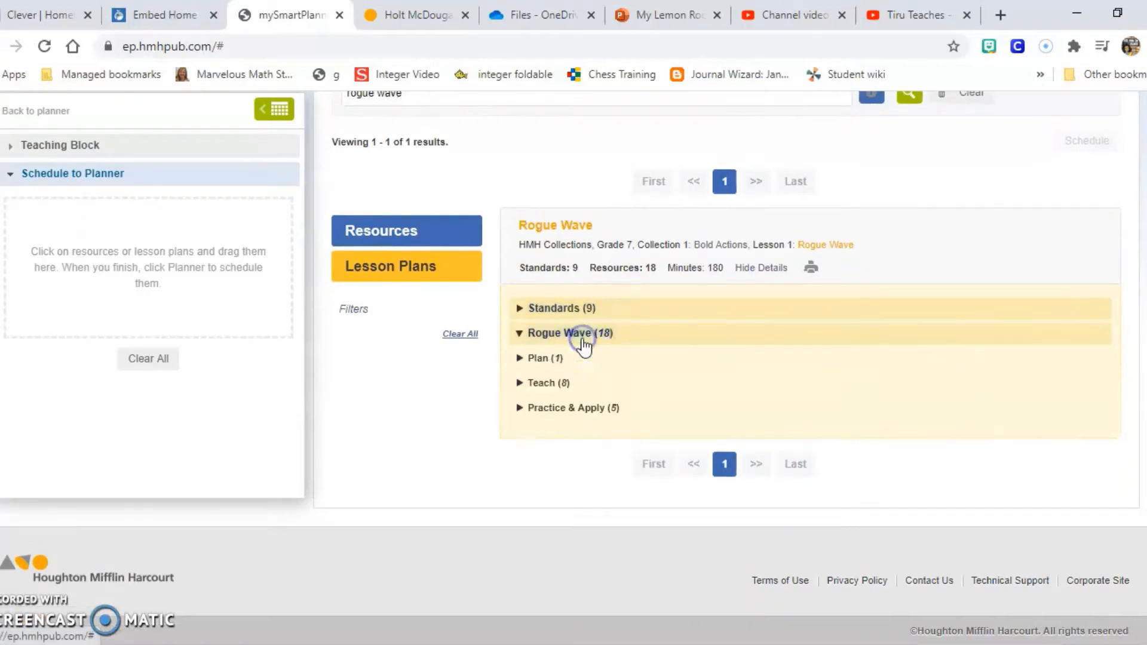
{"action": "left_click", "coordinate": [556, 359]}
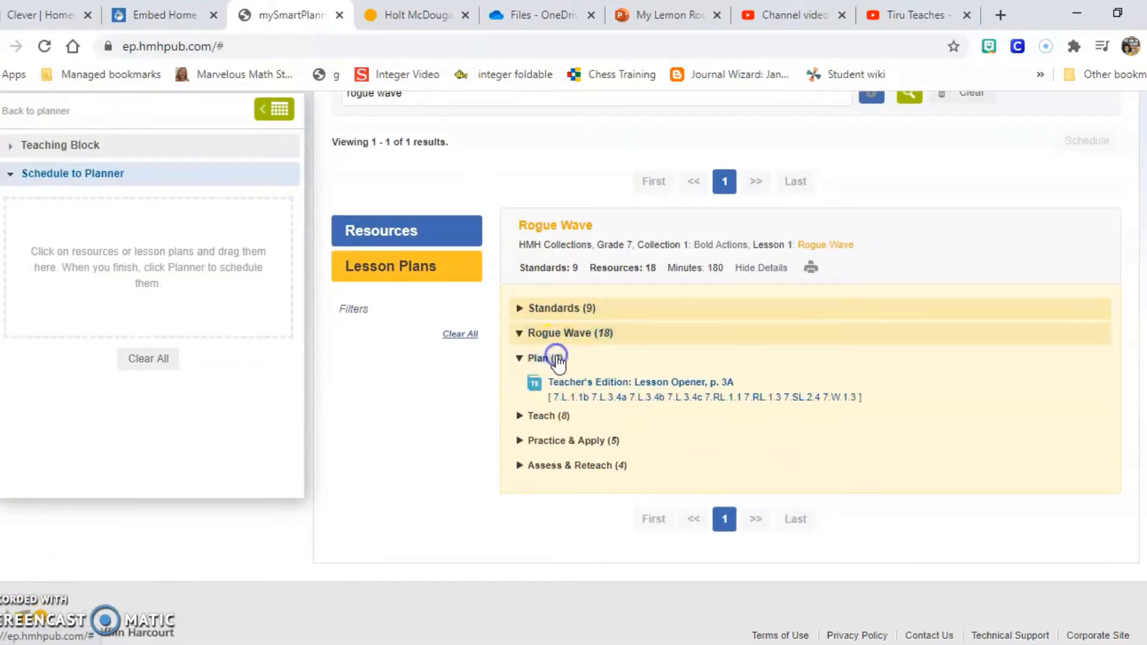
{"action": "left_click", "coordinate": [542, 427]}
{"action": "scroll", "coordinate": [558, 458], "scroll_direction": "down", "scroll_amount": 2}
{"action": "scroll", "coordinate": [558, 458], "scroll_direction": "down", "scroll_amount": 3}
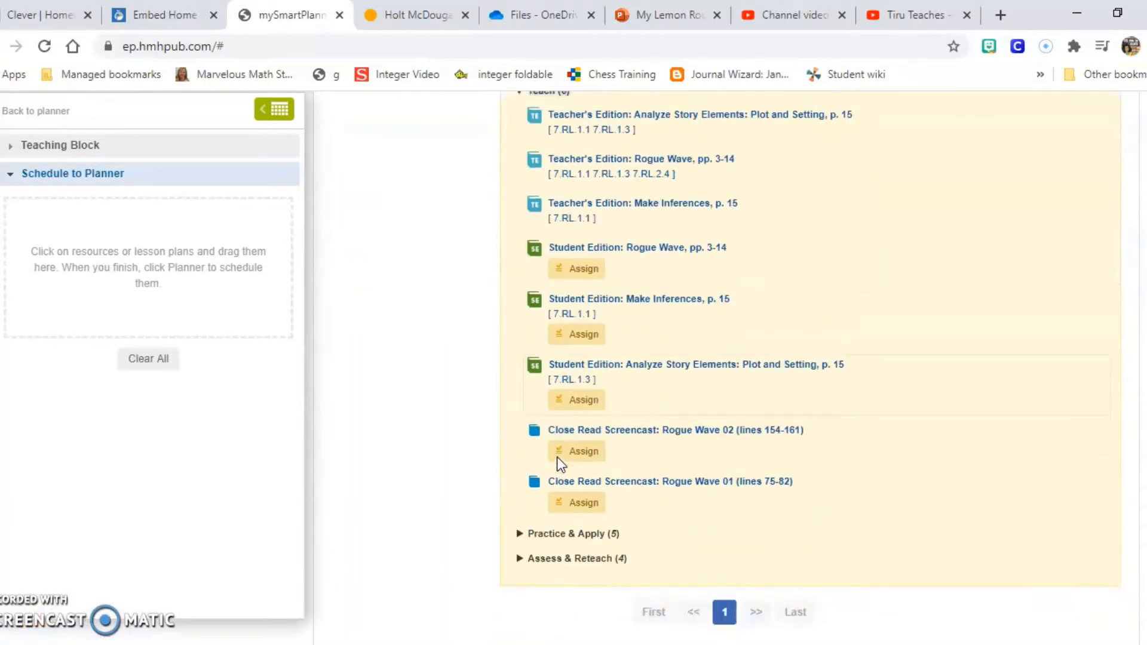
{"action": "scroll", "coordinate": [559, 458], "scroll_direction": "down", "scroll_amount": 2}
{"action": "left_click", "coordinate": [549, 435]}
{"action": "scroll", "coordinate": [548, 434], "scroll_direction": "down", "scroll_amount": 3}
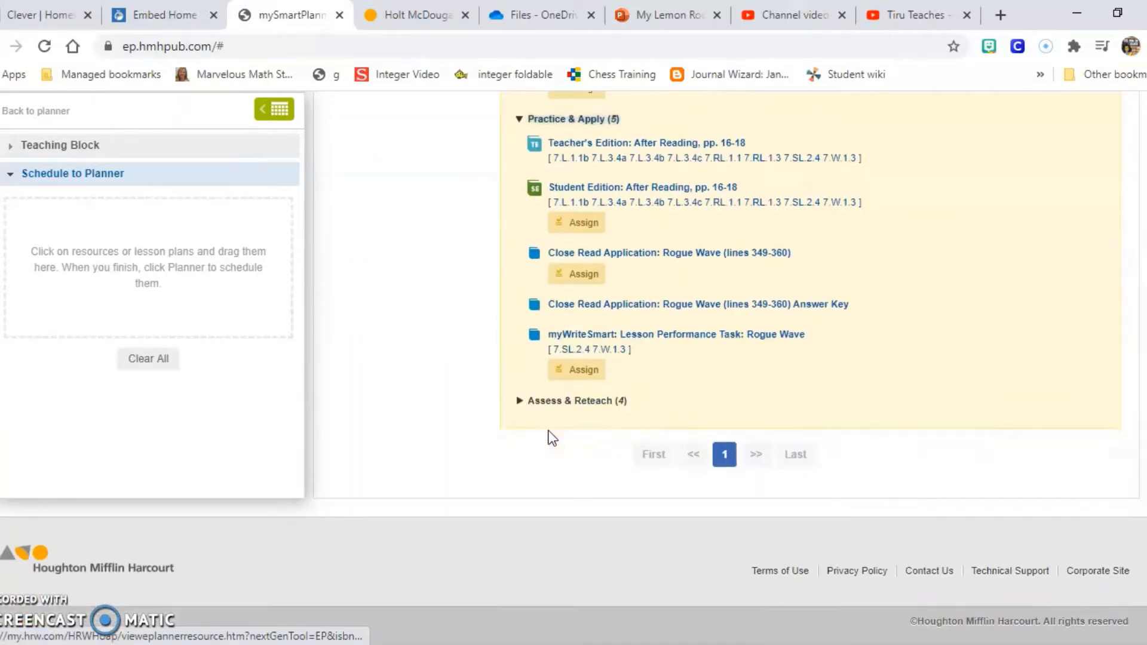
{"action": "left_click", "coordinate": [549, 412]}
{"action": "scroll", "coordinate": [558, 416], "scroll_direction": "down", "scroll_amount": 2}
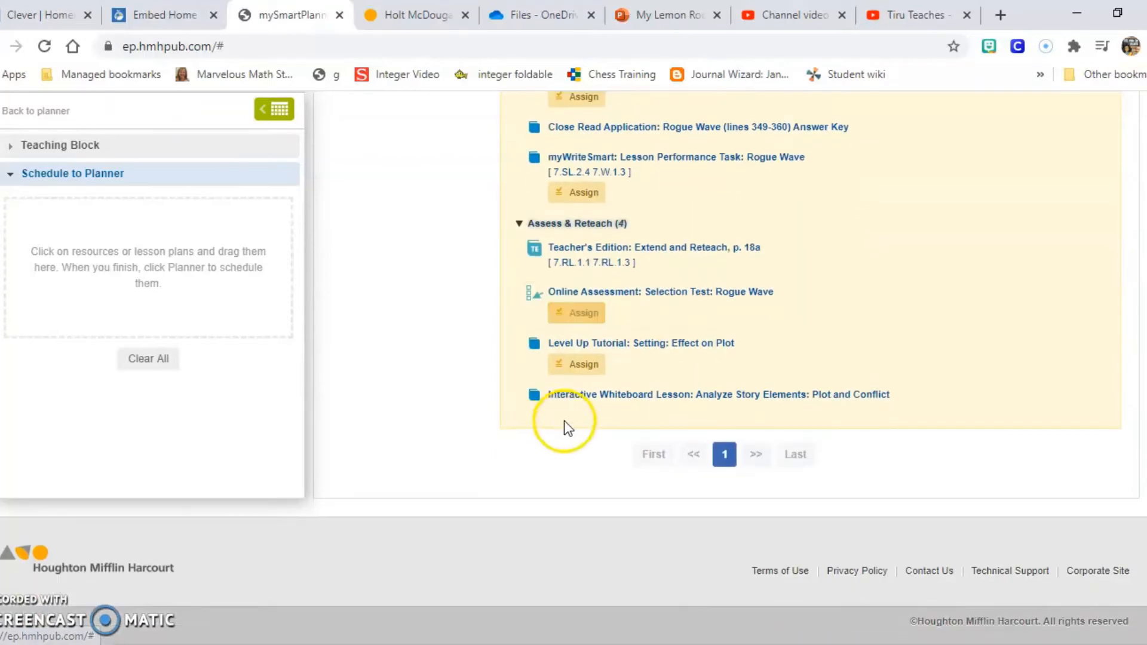
{"action": "left_click", "coordinate": [572, 321]}
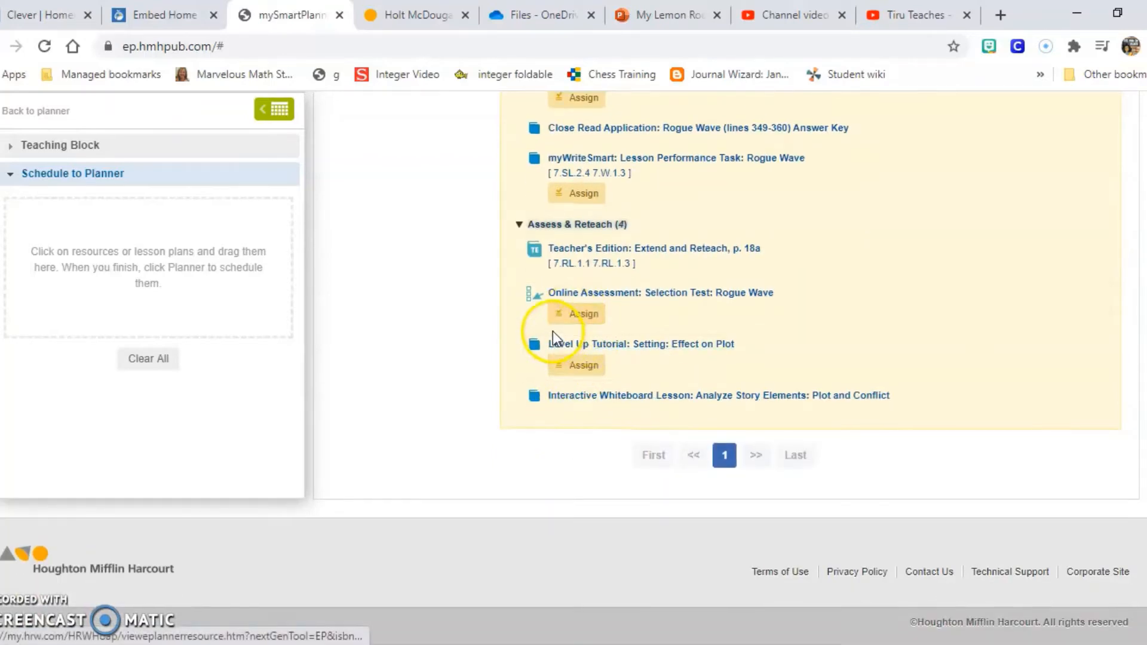
{"action": "scroll", "coordinate": [553, 331], "scroll_direction": "up", "scroll_amount": 4}
{"action": "scroll", "coordinate": [549, 328], "scroll_direction": "up", "scroll_amount": 4}
{"action": "scroll", "coordinate": [550, 328], "scroll_direction": "up", "scroll_amount": 4}
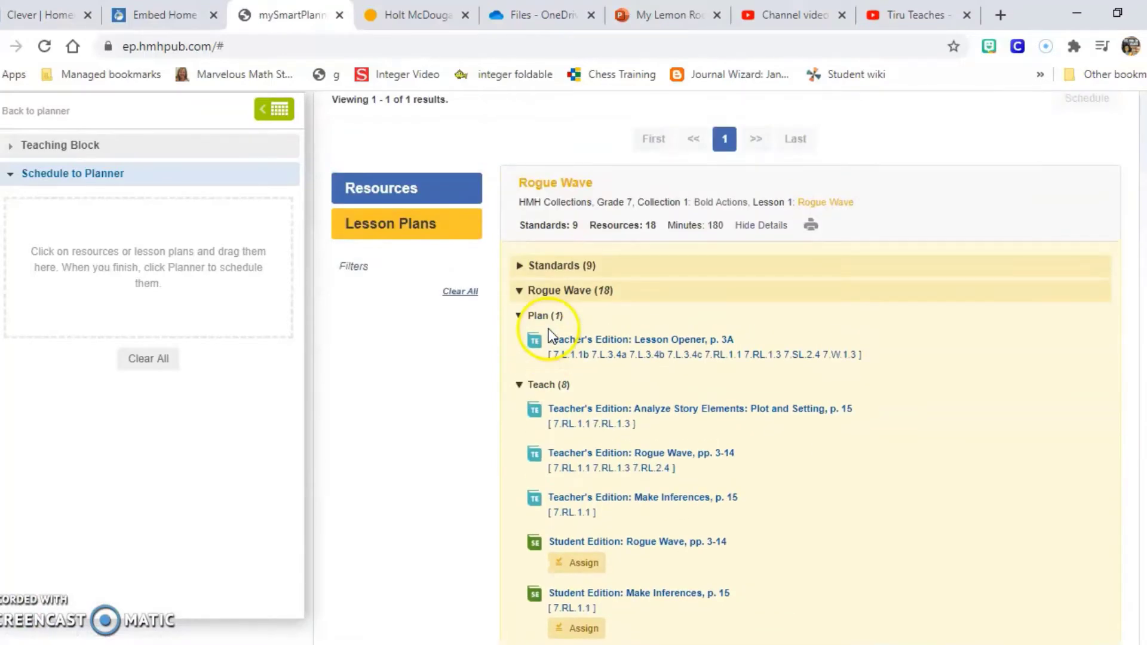
{"action": "left_click", "coordinate": [549, 290]}
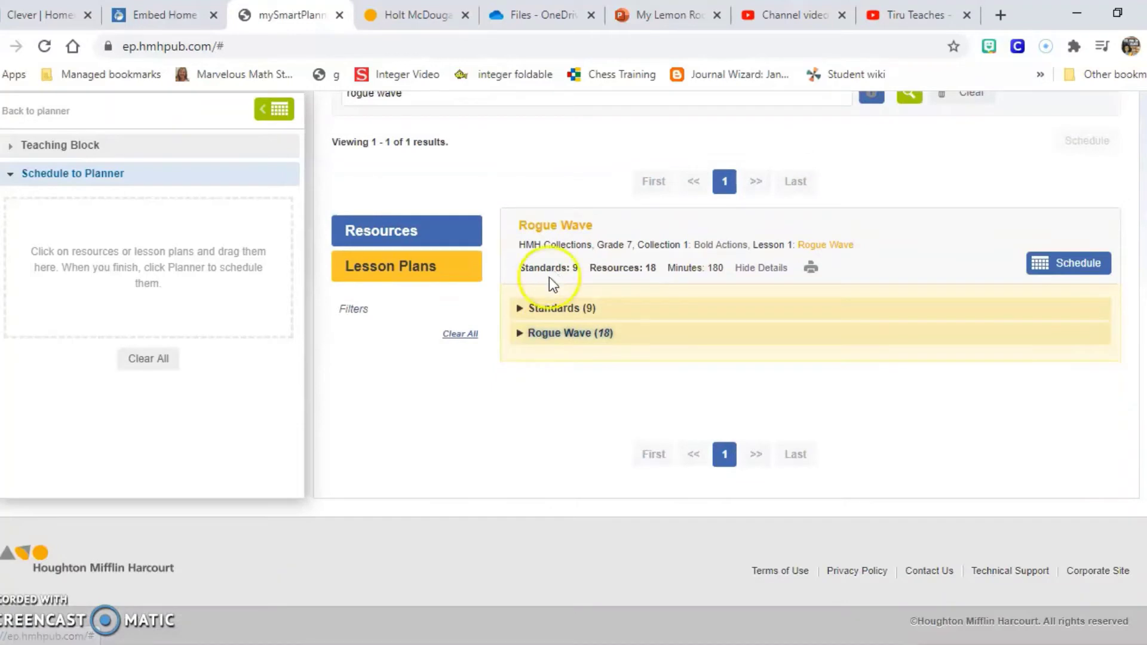
- Switch to the Resources tab to list the 18 individual Rogue Wave resources
{"action": "left_click", "coordinate": [418, 232]}
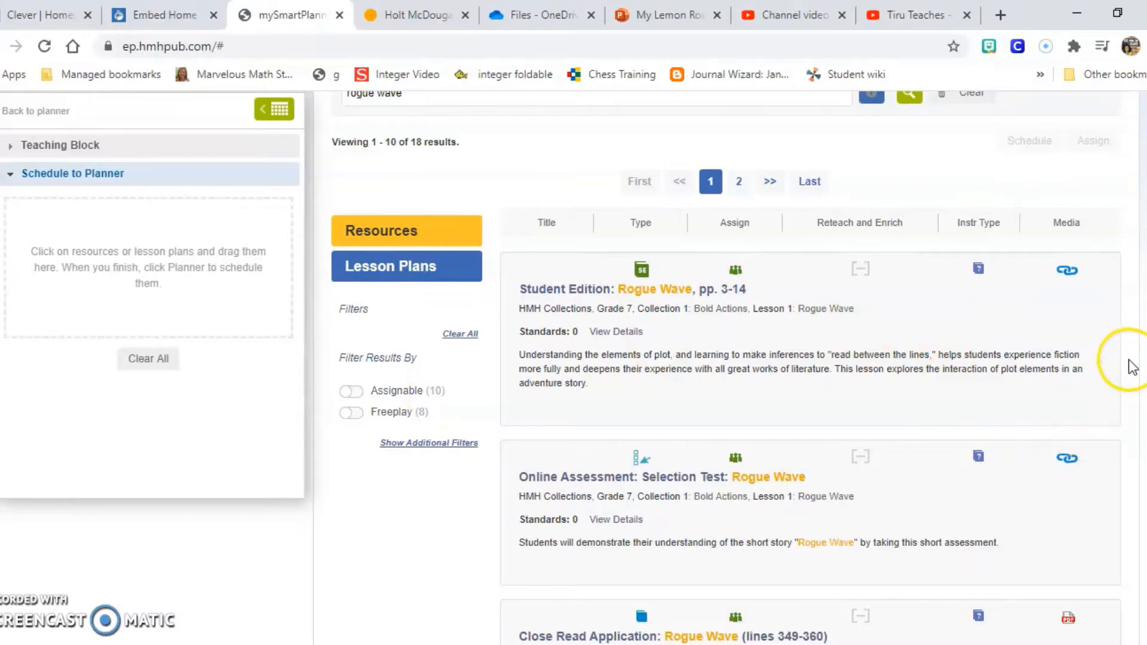
{"action": "mouse_move", "coordinate": [810, 341]}
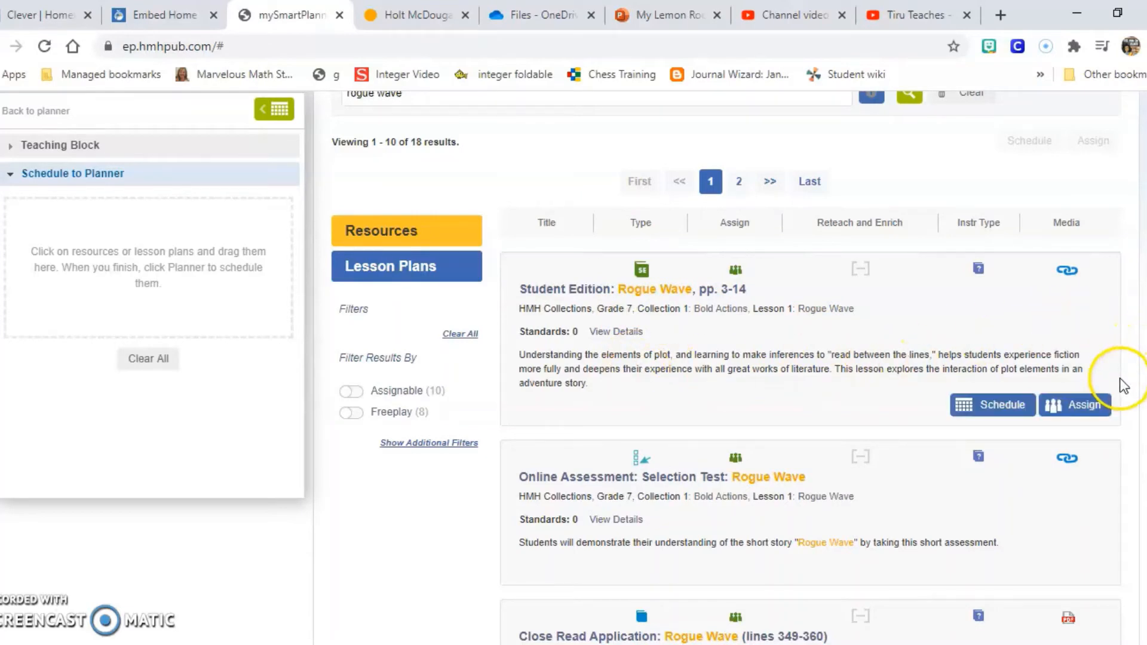
{"action": "scroll", "coordinate": [1125, 384], "scroll_direction": "down", "scroll_amount": 2}
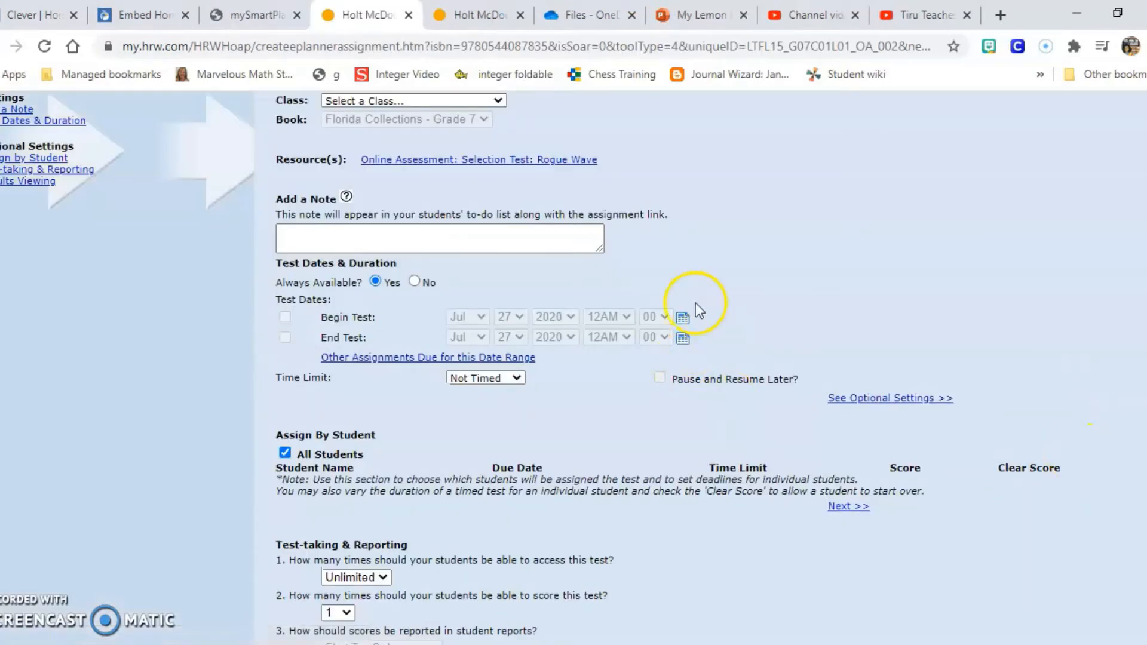
- Check which classes can receive the Rogue Wave Selection Test assignment
{"action": "left_click", "coordinate": [434, 100]}
{"action": "left_click", "coordinate": [434, 100]}
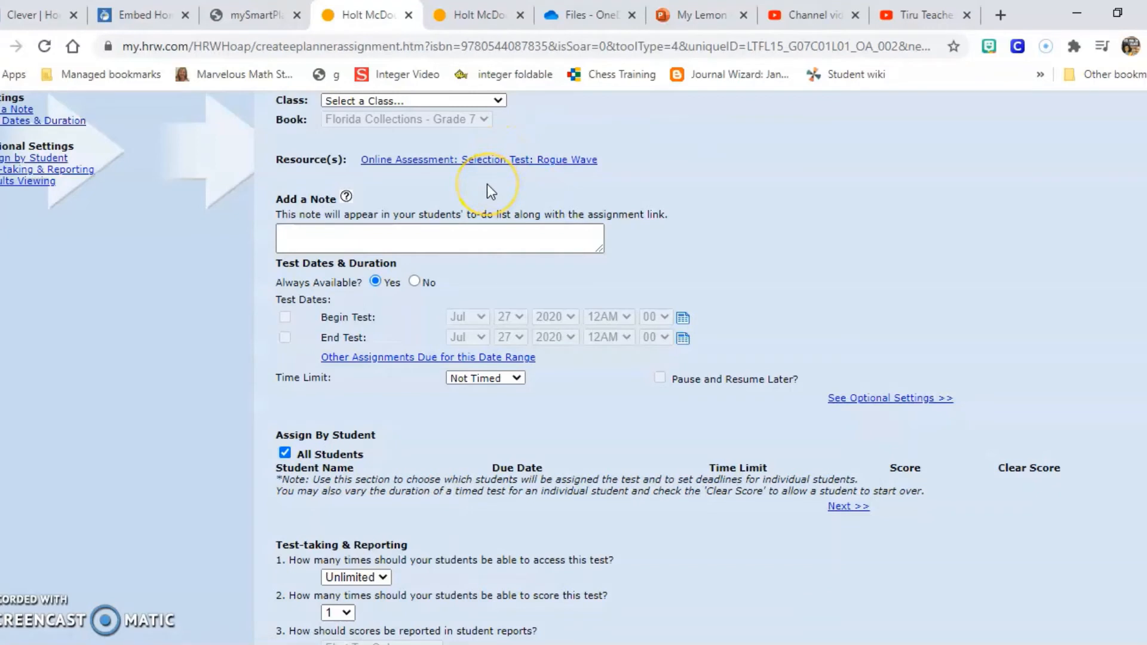
{"action": "left_click", "coordinate": [499, 100]}
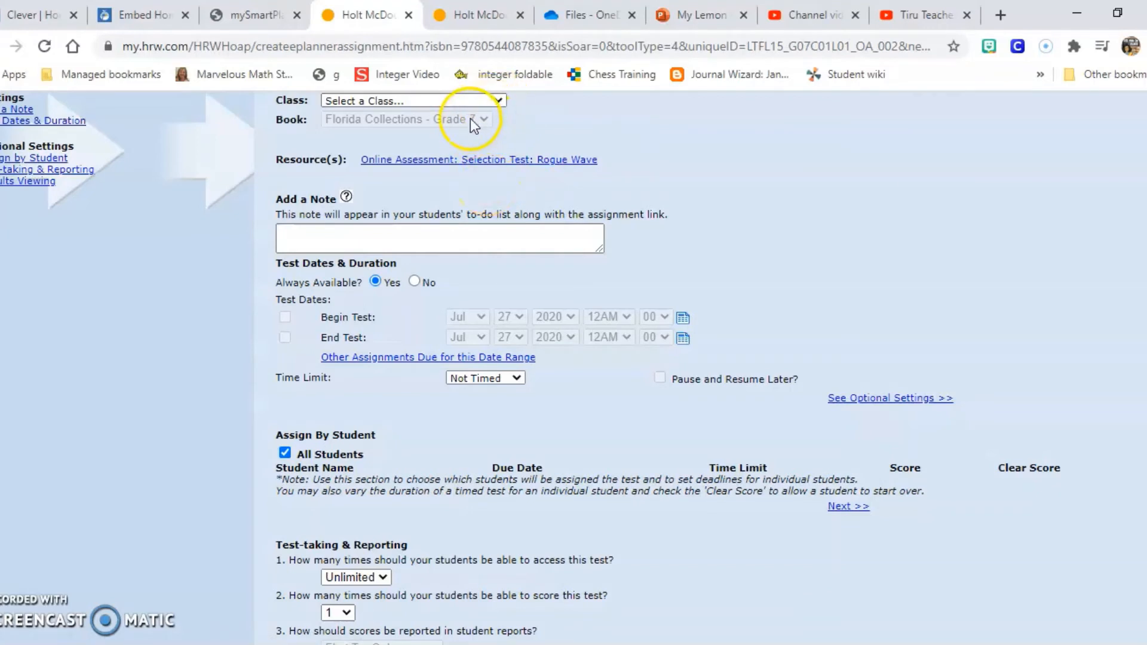
{"action": "scroll", "coordinate": [471, 122], "scroll_direction": "down", "scroll_amount": 1}
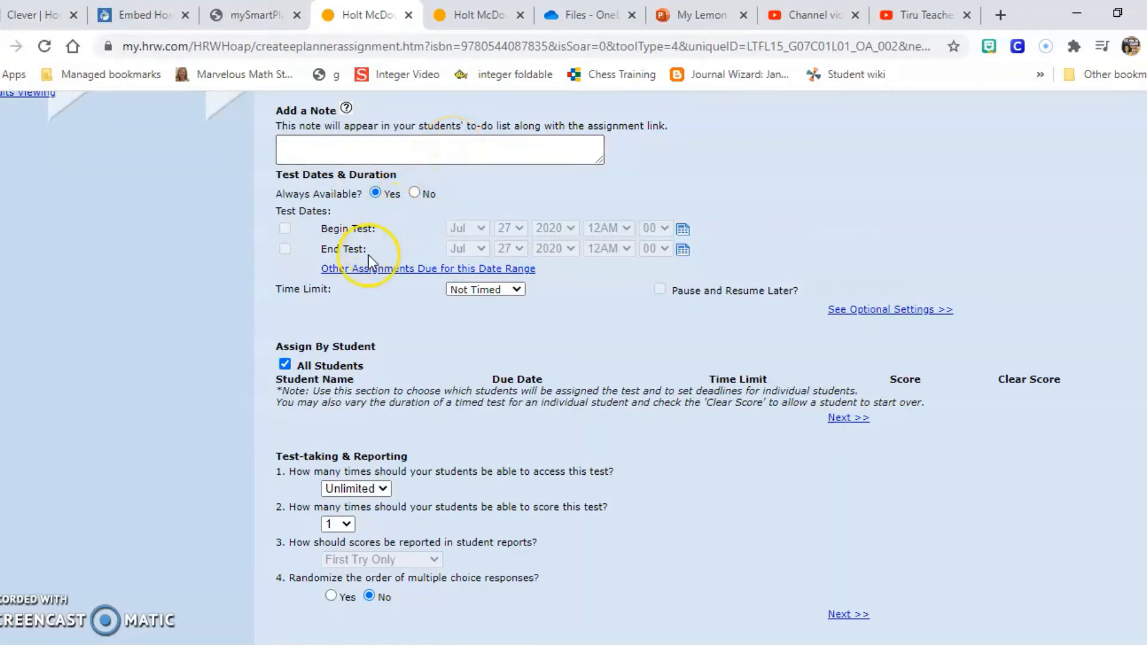
{"action": "scroll", "coordinate": [369, 255], "scroll_direction": "down", "scroll_amount": 2}
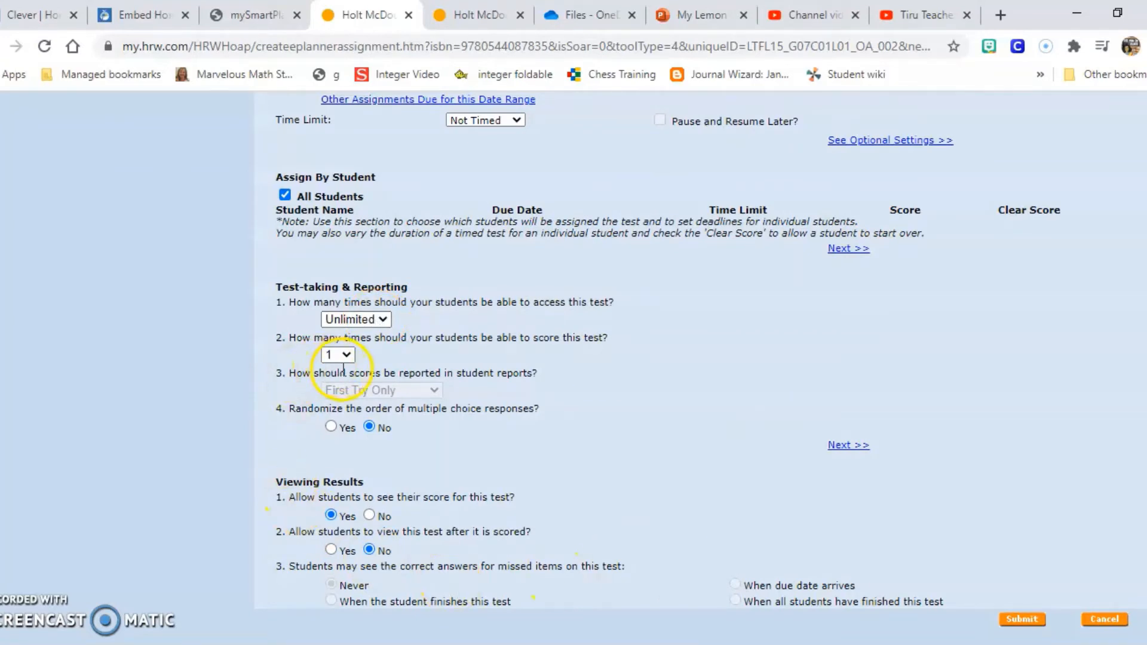
- Allow students to score the test 2 times and report the Average Of Scores
{"action": "left_click", "coordinate": [337, 355]}
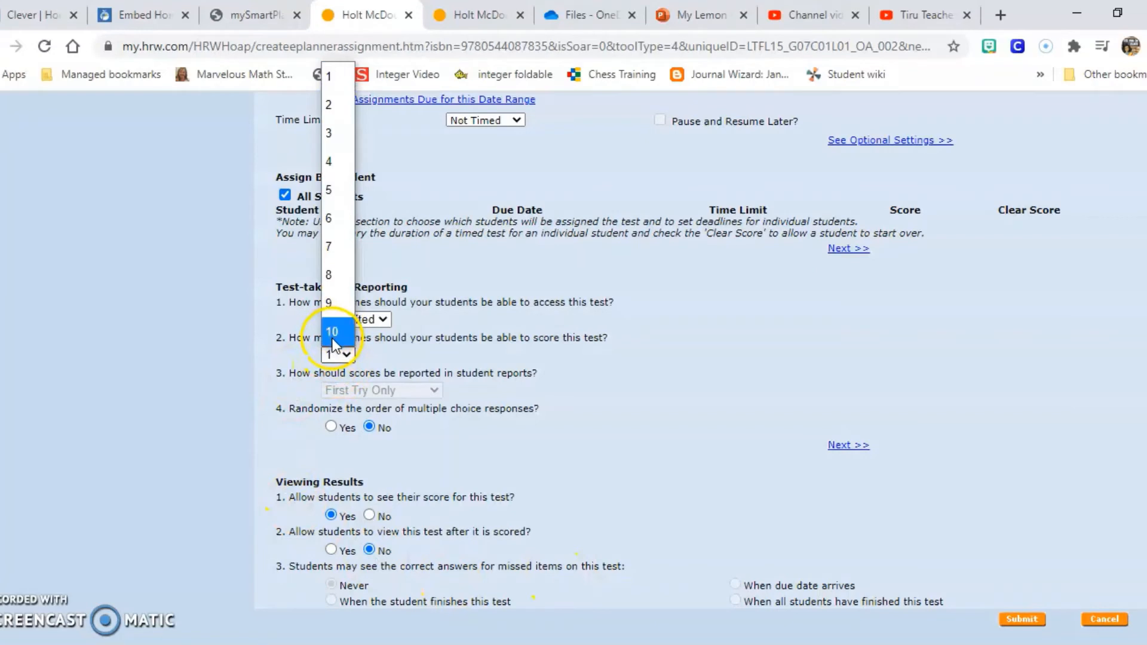
{"action": "left_click", "coordinate": [339, 105]}
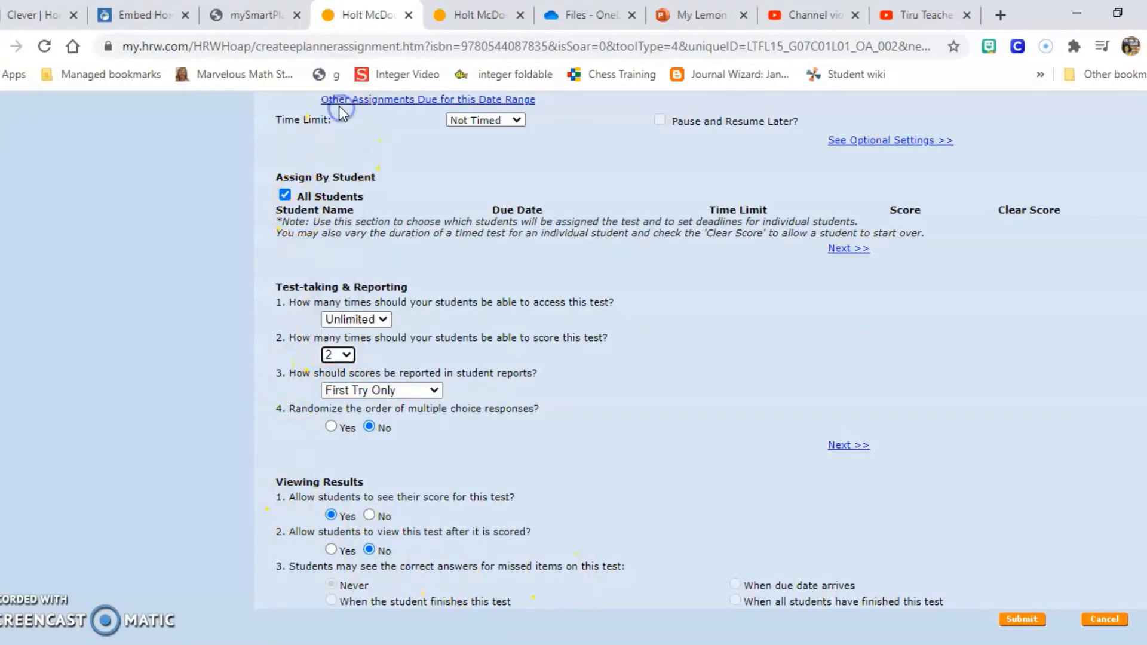
{"action": "left_click", "coordinate": [420, 388]}
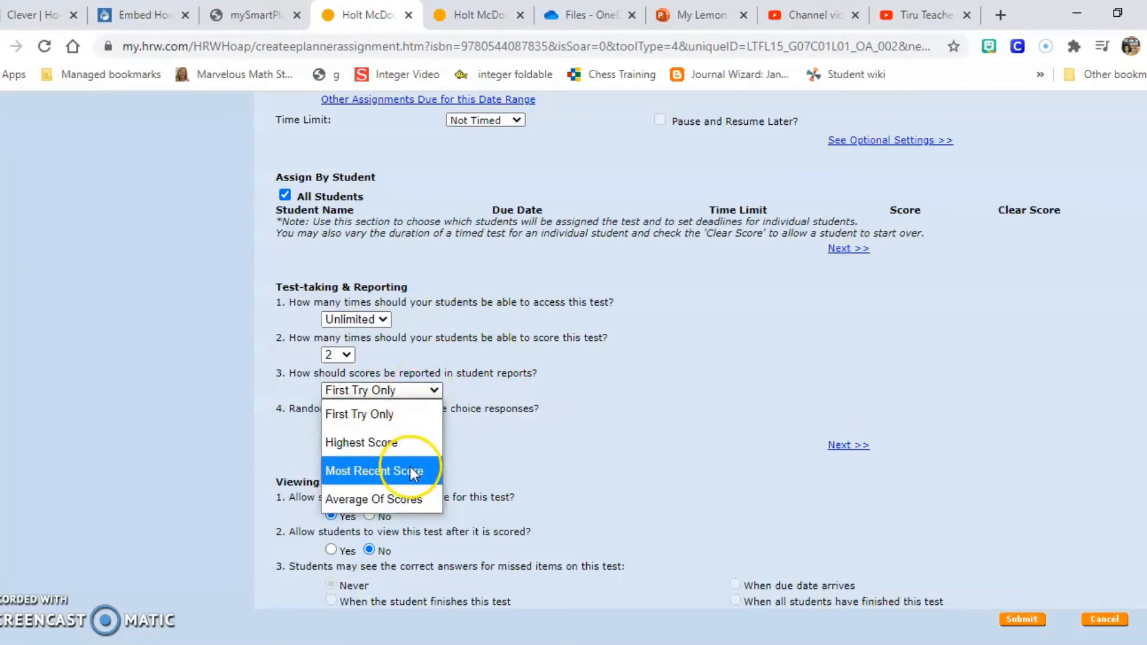
{"action": "left_click", "coordinate": [386, 498]}
{"action": "left_click", "coordinate": [419, 392]}
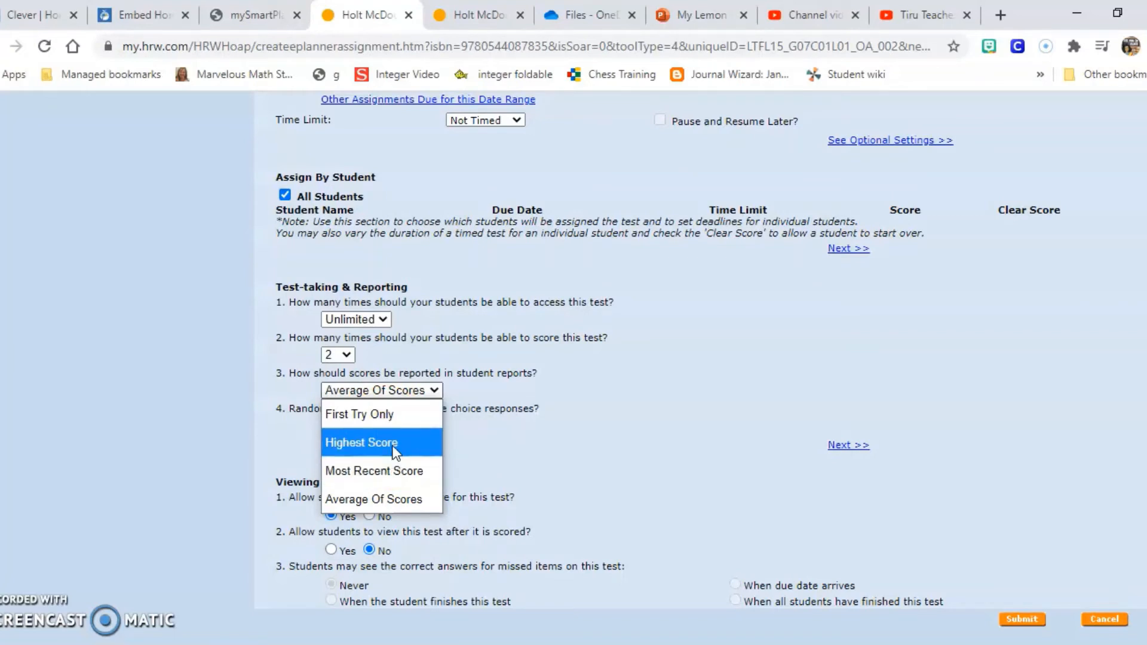
{"action": "left_click", "coordinate": [598, 379]}
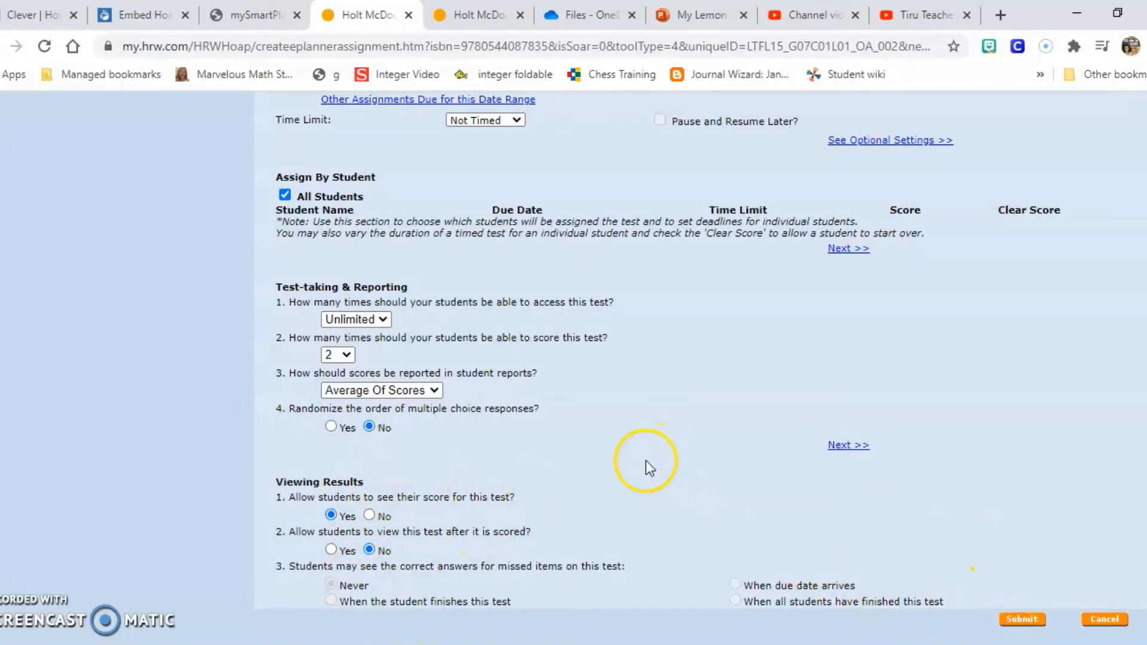
- Return to mySmartPlanner and replace the search term with 'informative' to get 58 results
{"action": "left_click", "coordinate": [256, 14]}
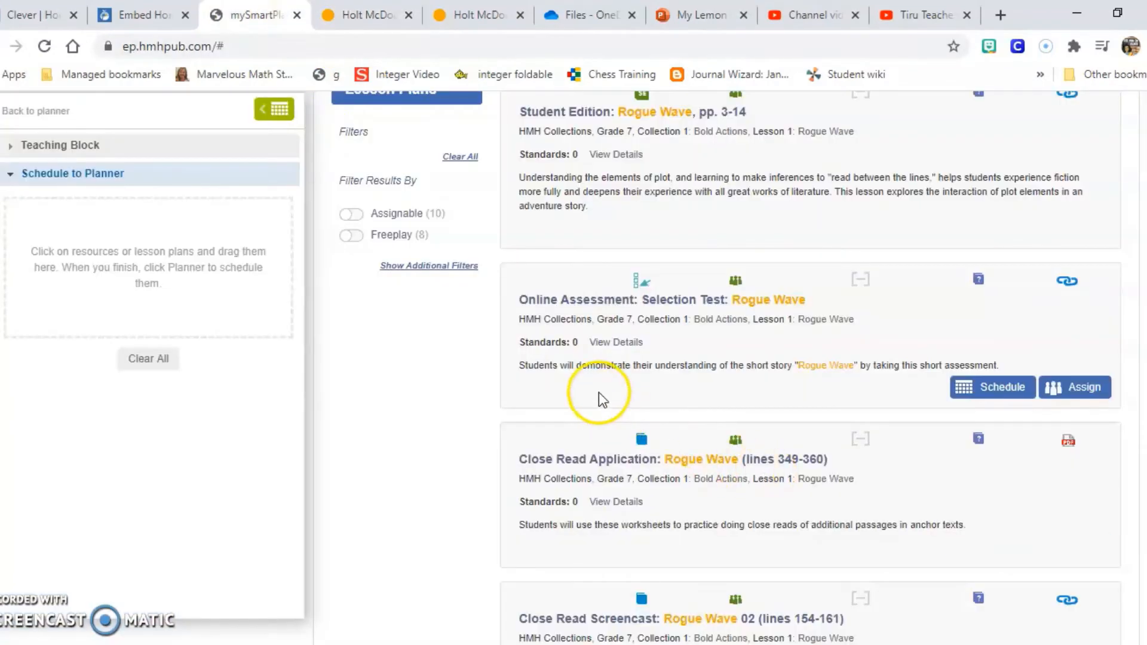
{"action": "scroll", "coordinate": [600, 398], "scroll_direction": "up", "scroll_amount": 5}
{"action": "scroll", "coordinate": [599, 399], "scroll_direction": "up", "scroll_amount": 5}
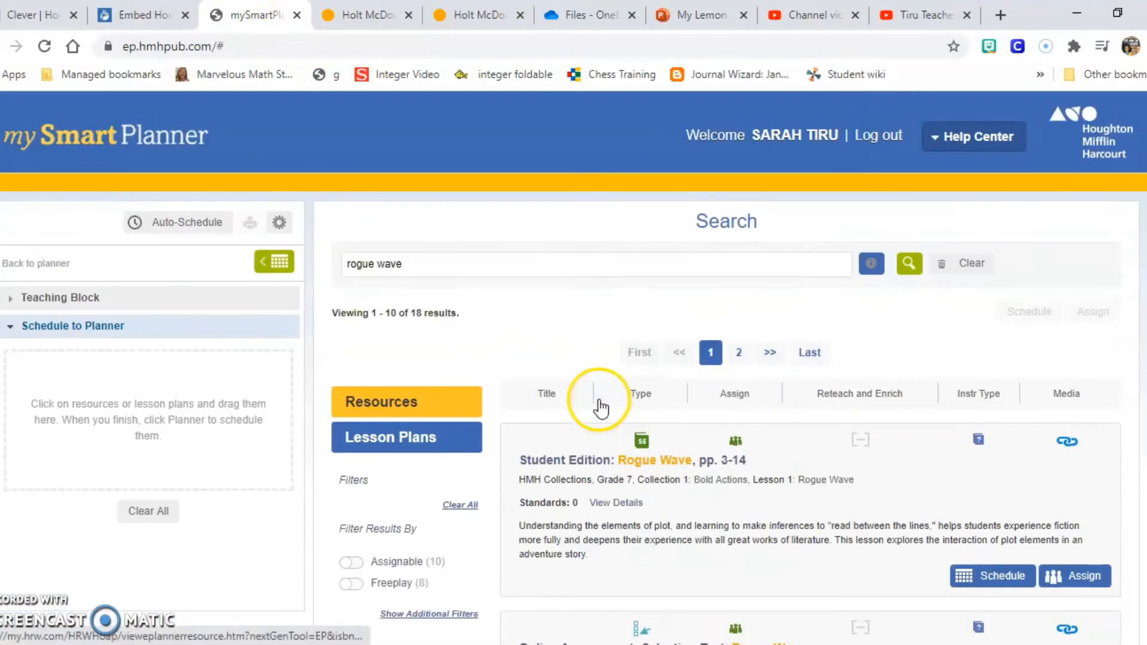
{"action": "left_click", "coordinate": [560, 268]}
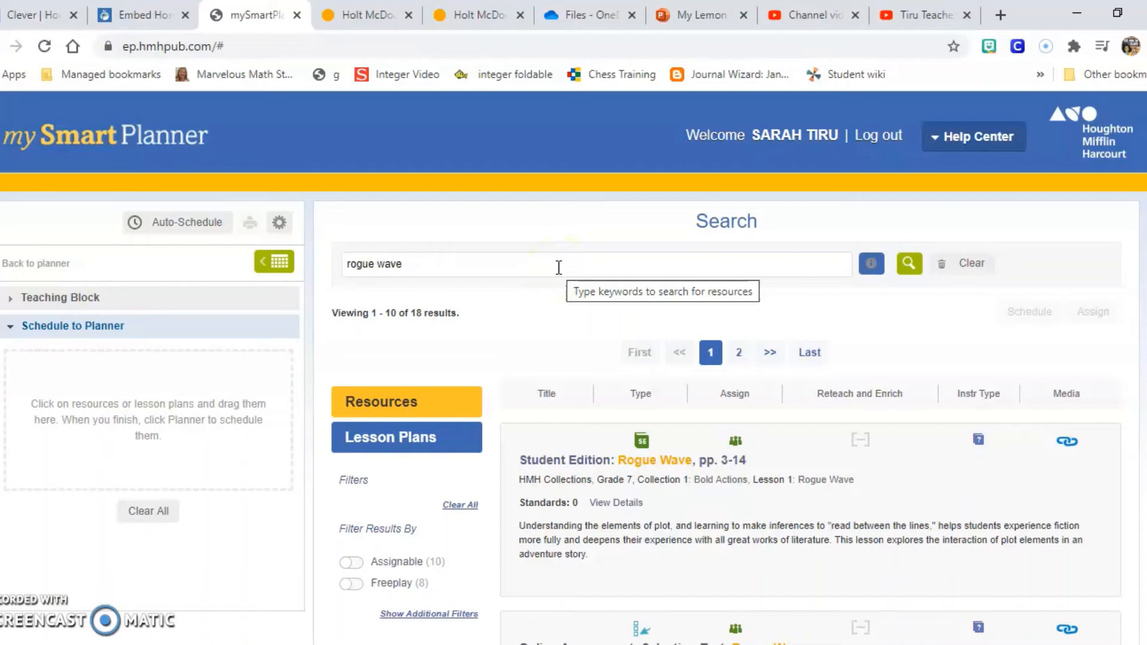
{"action": "left_click", "coordinate": [437, 260]}
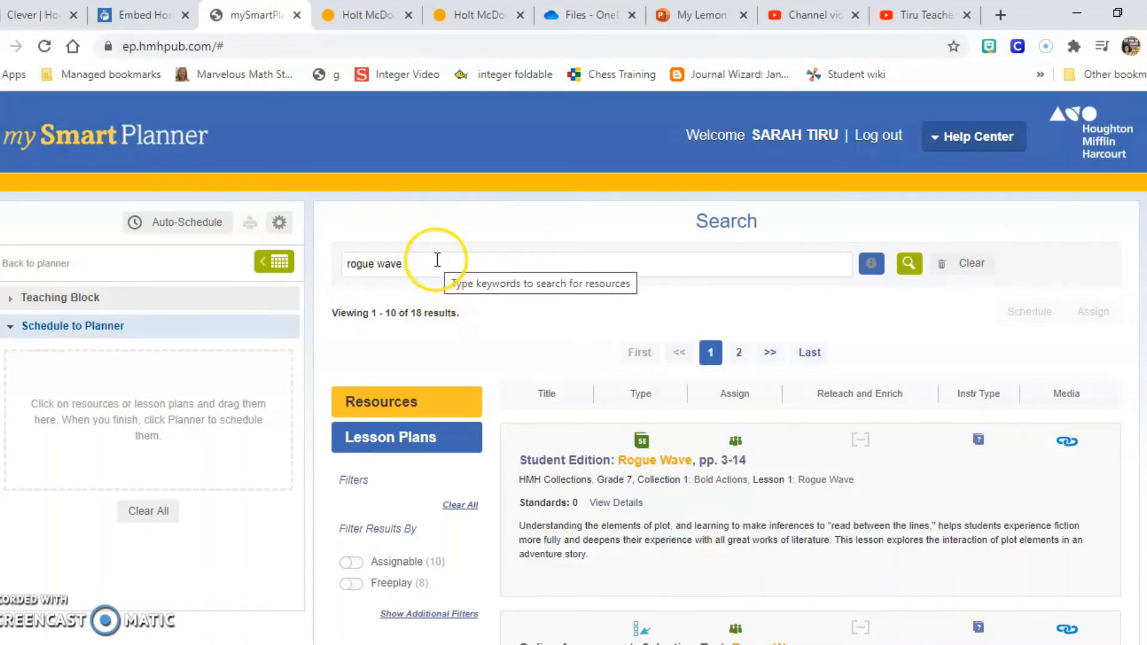
{"action": "triple_click", "coordinate": [437, 263]}
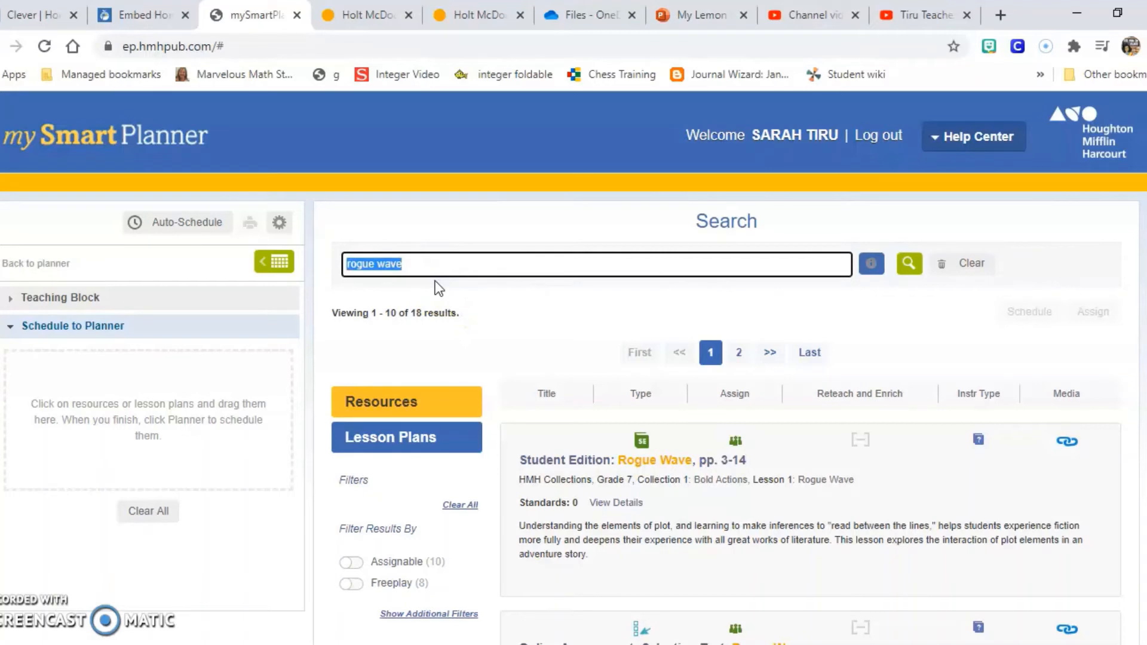
{"action": "type", "text": "informati"}
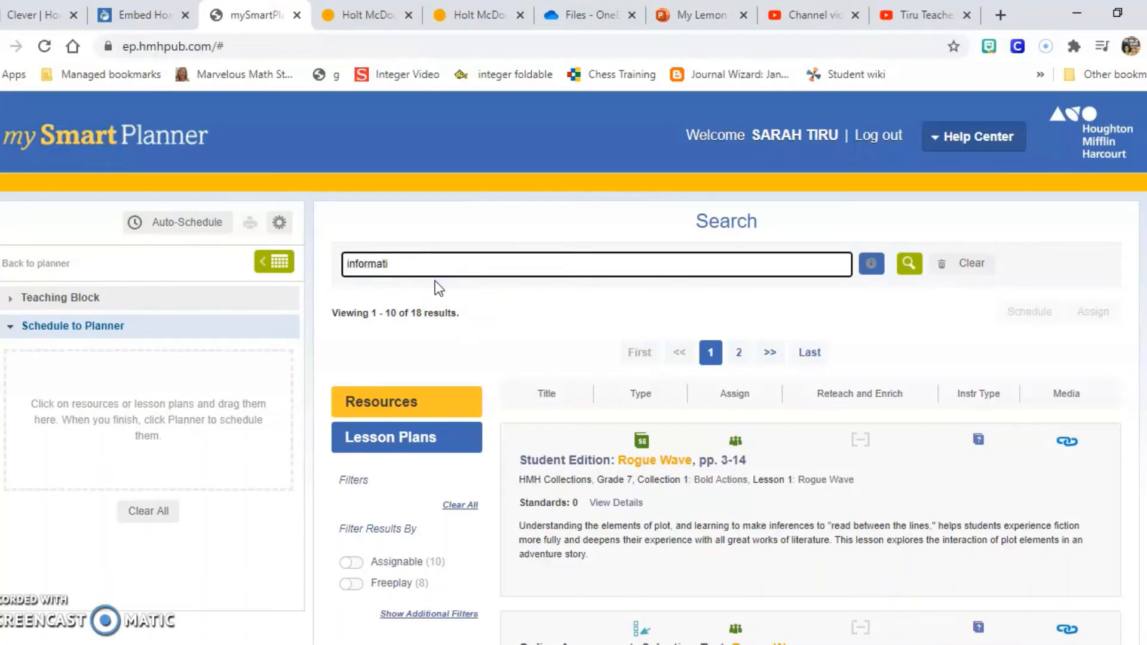
{"action": "type", "text": "ve"}
{"action": "key", "text": "Return"}
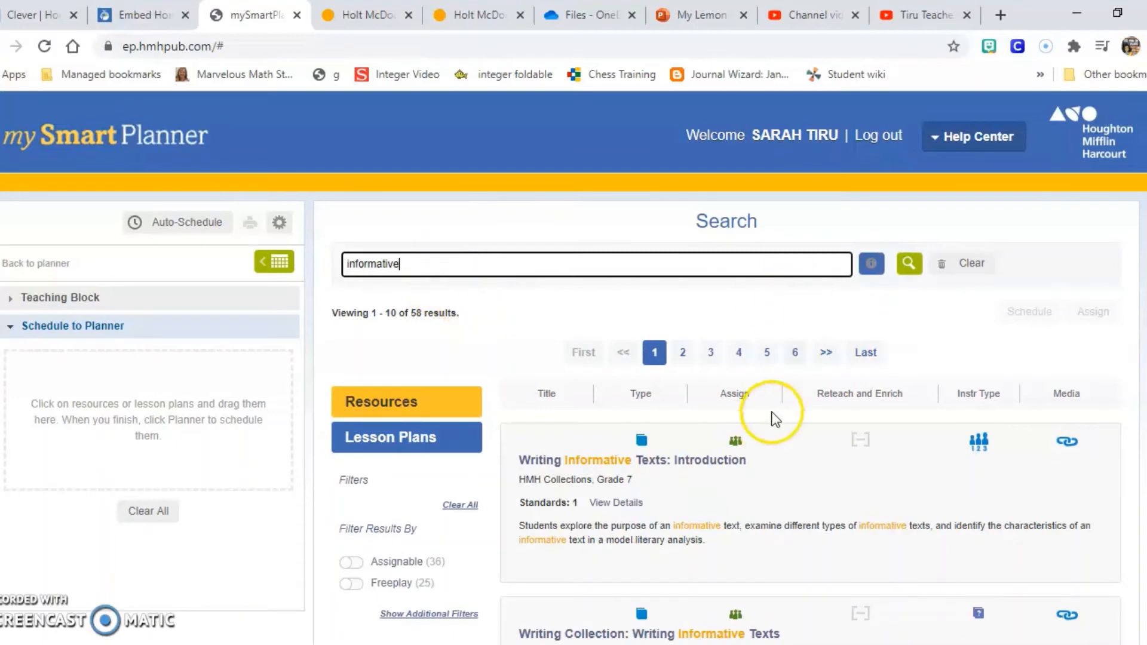
{"action": "scroll", "coordinate": [671, 417], "scroll_direction": "down", "scroll_amount": 2}
{"action": "scroll", "coordinate": [645, 359], "scroll_direction": "down", "scroll_amount": 2}
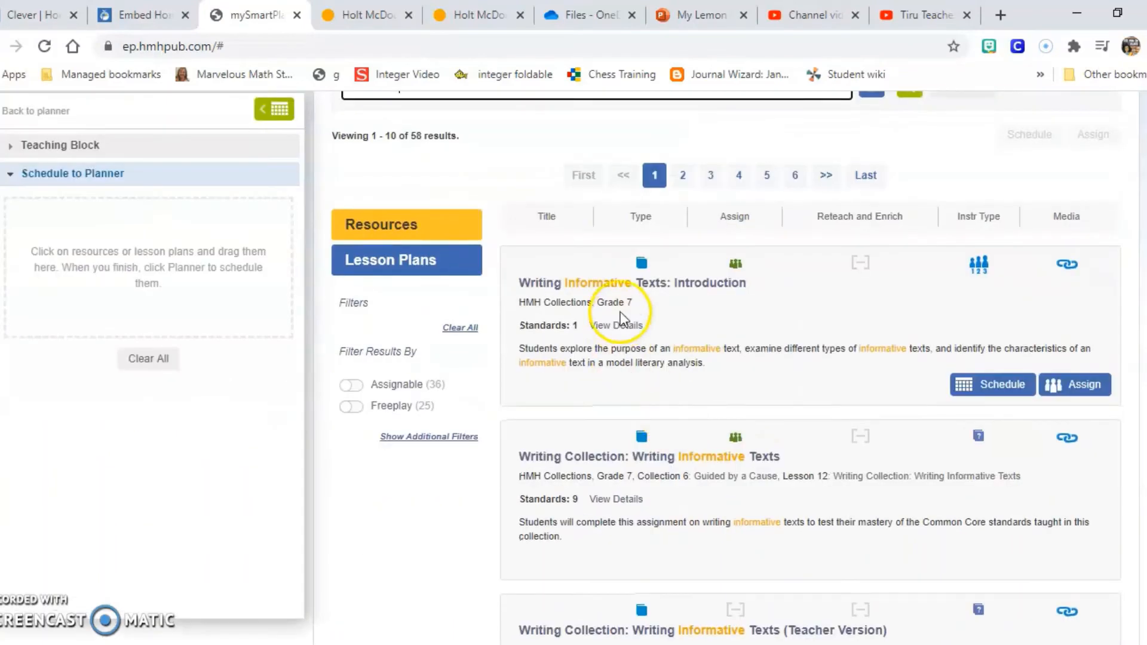
{"action": "scroll", "coordinate": [683, 345], "scroll_direction": "down", "scroll_amount": 3}
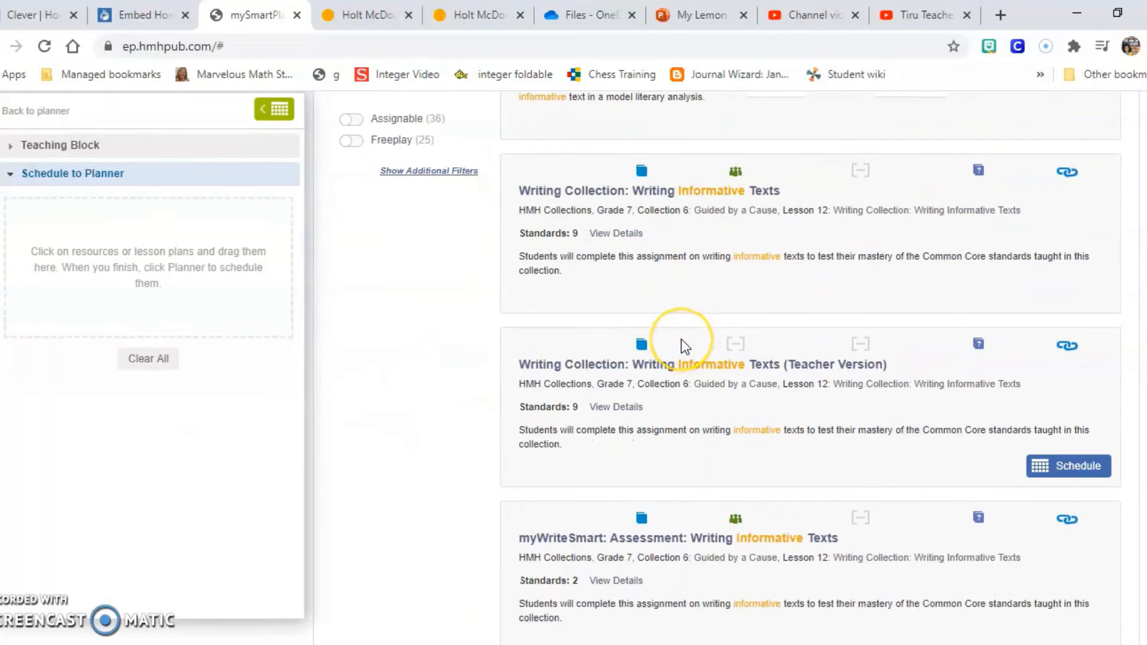
{"action": "scroll", "coordinate": [682, 339], "scroll_direction": "down", "scroll_amount": 2}
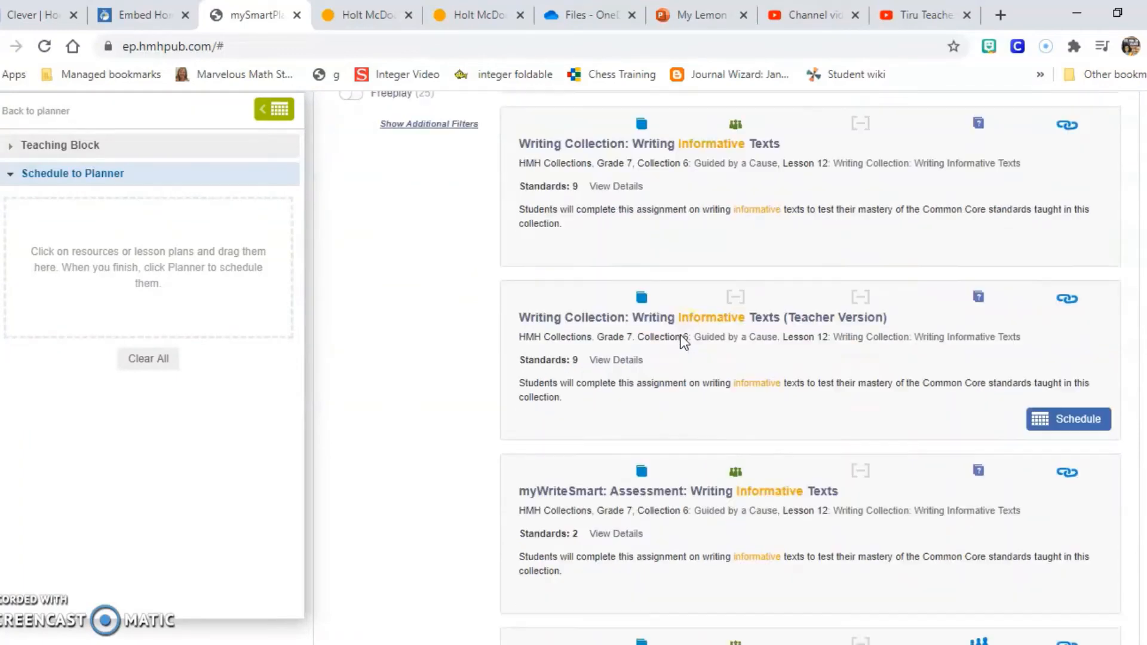
{"action": "scroll", "coordinate": [681, 340], "scroll_direction": "down", "scroll_amount": 3}
{"action": "scroll", "coordinate": [681, 339], "scroll_direction": "up", "scroll_amount": 8}
{"action": "scroll", "coordinate": [677, 332], "scroll_direction": "up", "scroll_amount": 5}
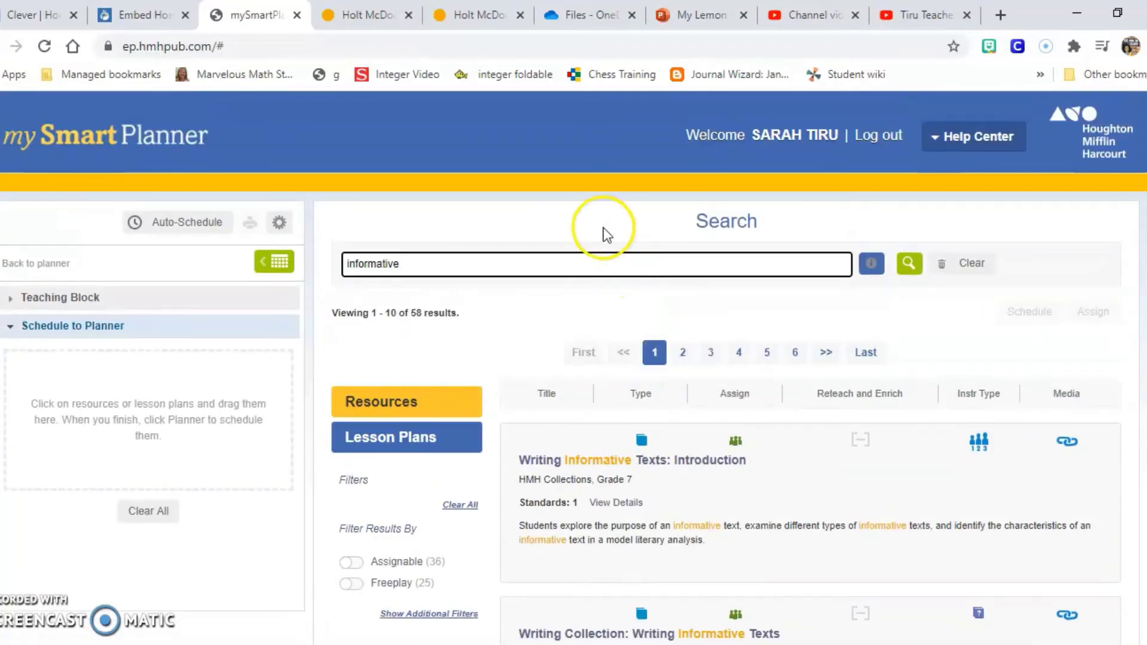
- Search for 'integers', filter by grade, then return to the August 2020 planner calendar
{"action": "double_click", "coordinate": [592, 264]}
{"action": "type", "text": "inf"}
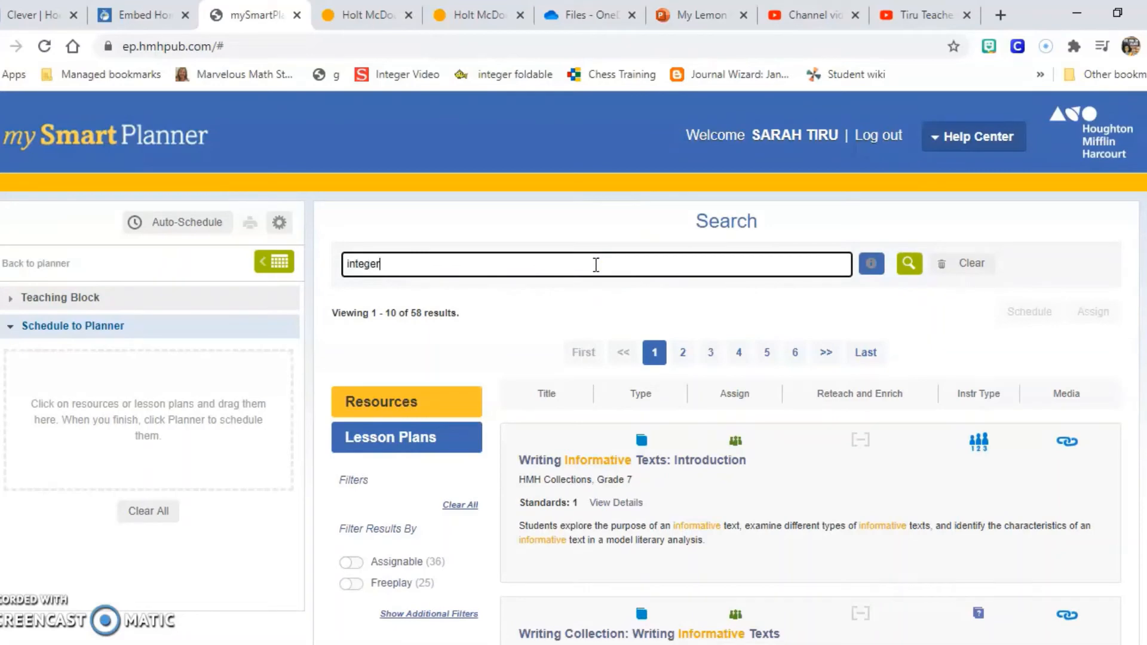
{"action": "type", "text": "s"}
{"action": "key", "text": "Return"}
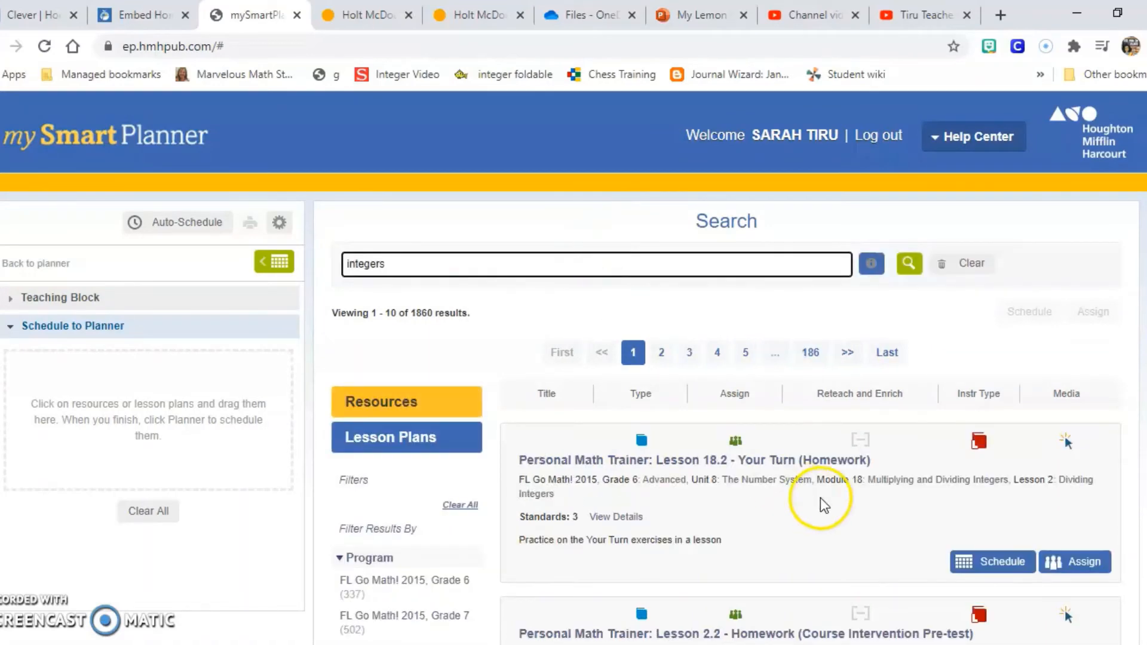
{"action": "scroll", "coordinate": [817, 494], "scroll_direction": "down", "scroll_amount": 3}
{"action": "scroll", "coordinate": [816, 492], "scroll_direction": "down", "scroll_amount": 2}
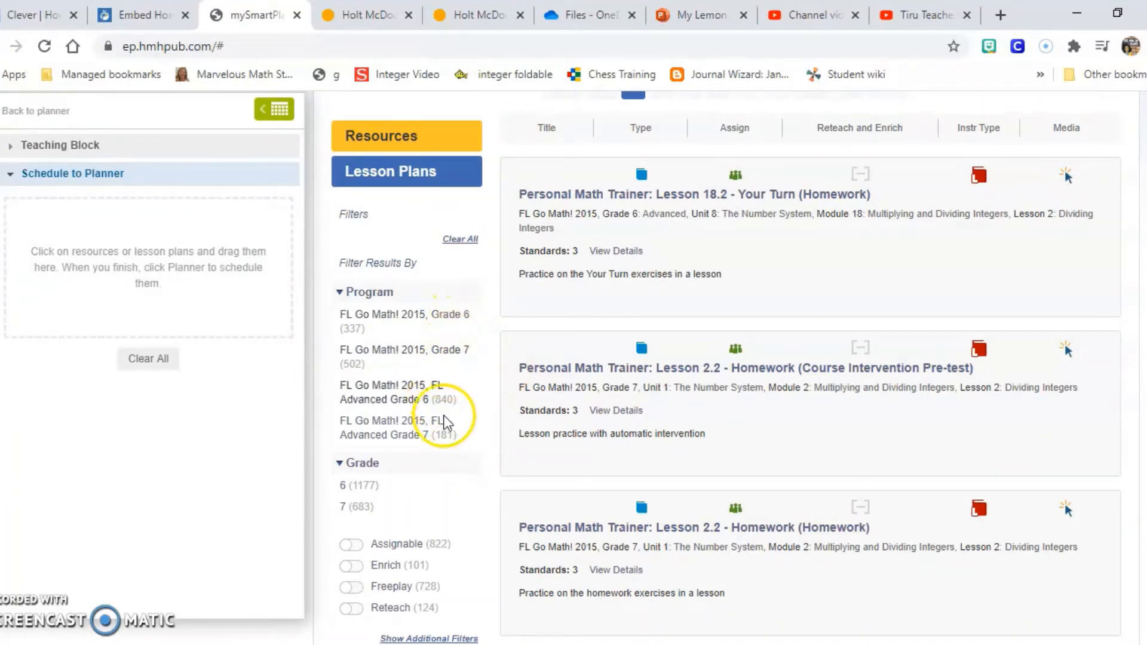
{"action": "scroll", "coordinate": [556, 421], "scroll_direction": "up", "scroll_amount": 5}
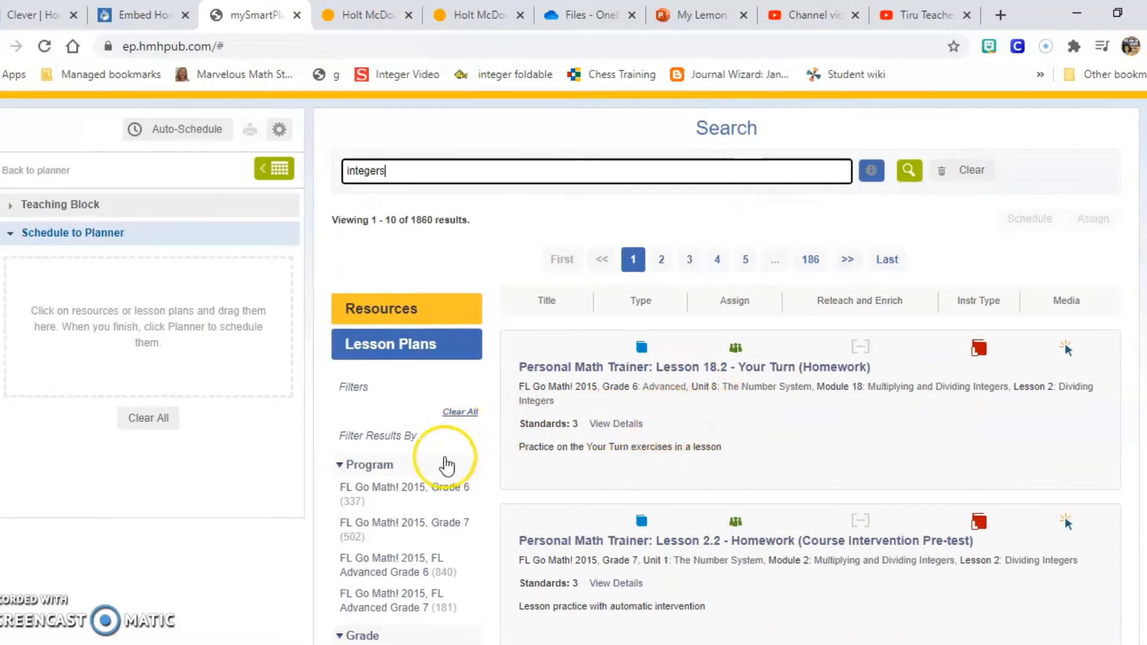
{"action": "scroll", "coordinate": [443, 461], "scroll_direction": "down", "scroll_amount": 3}
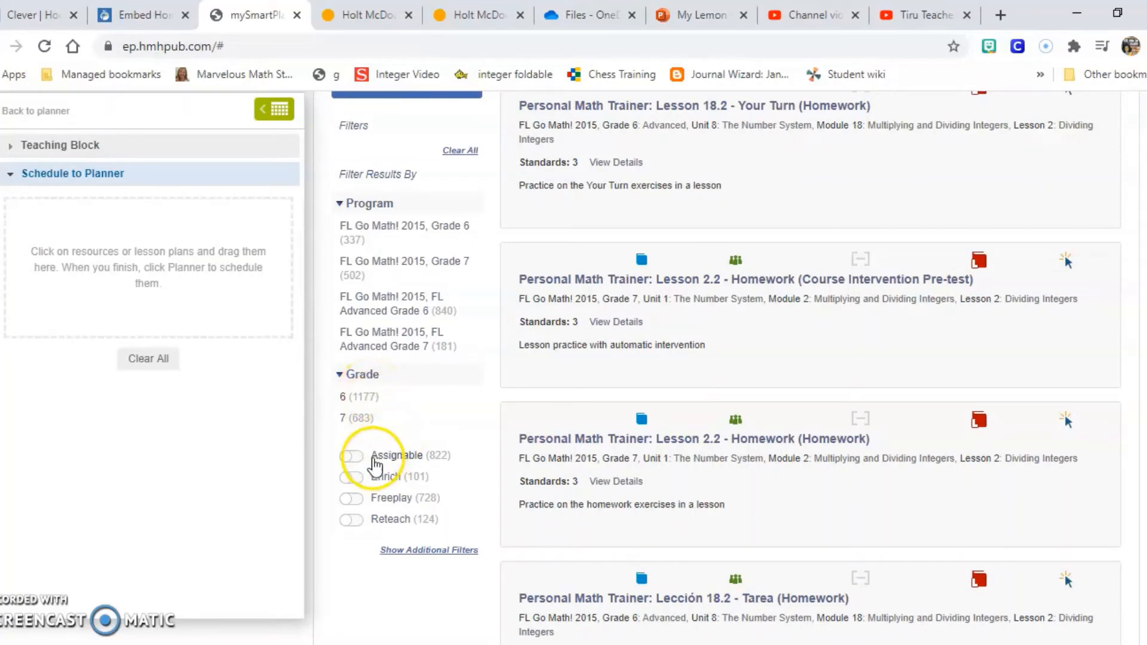
{"action": "left_click", "coordinate": [349, 416]}
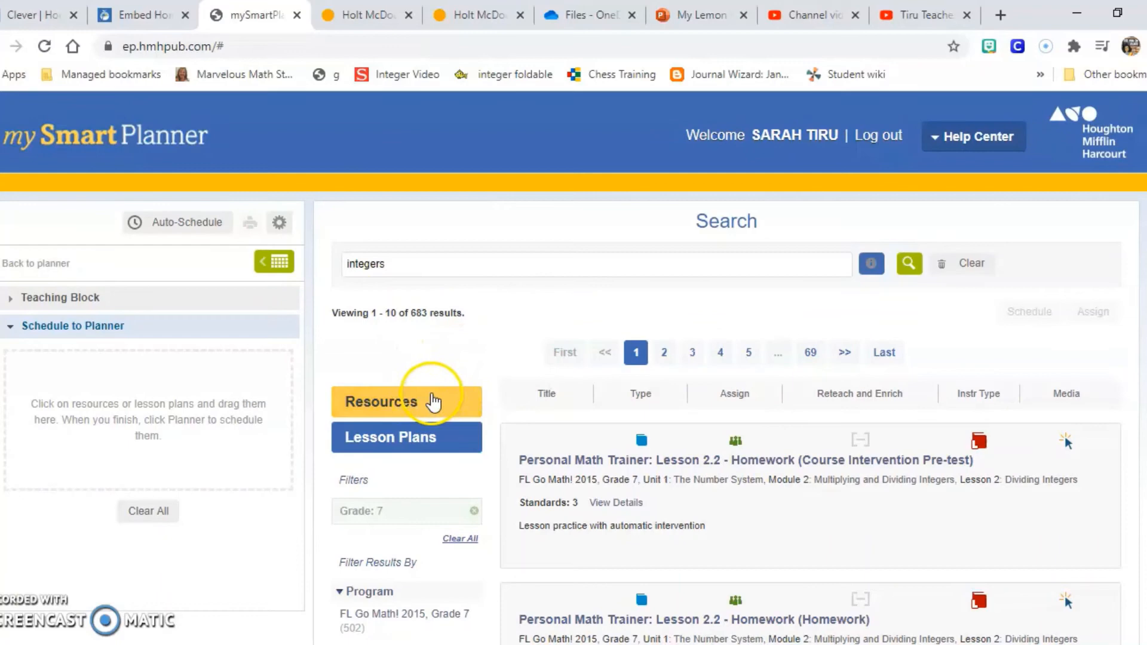
{"action": "scroll", "coordinate": [899, 419], "scroll_direction": "down", "scroll_amount": 2}
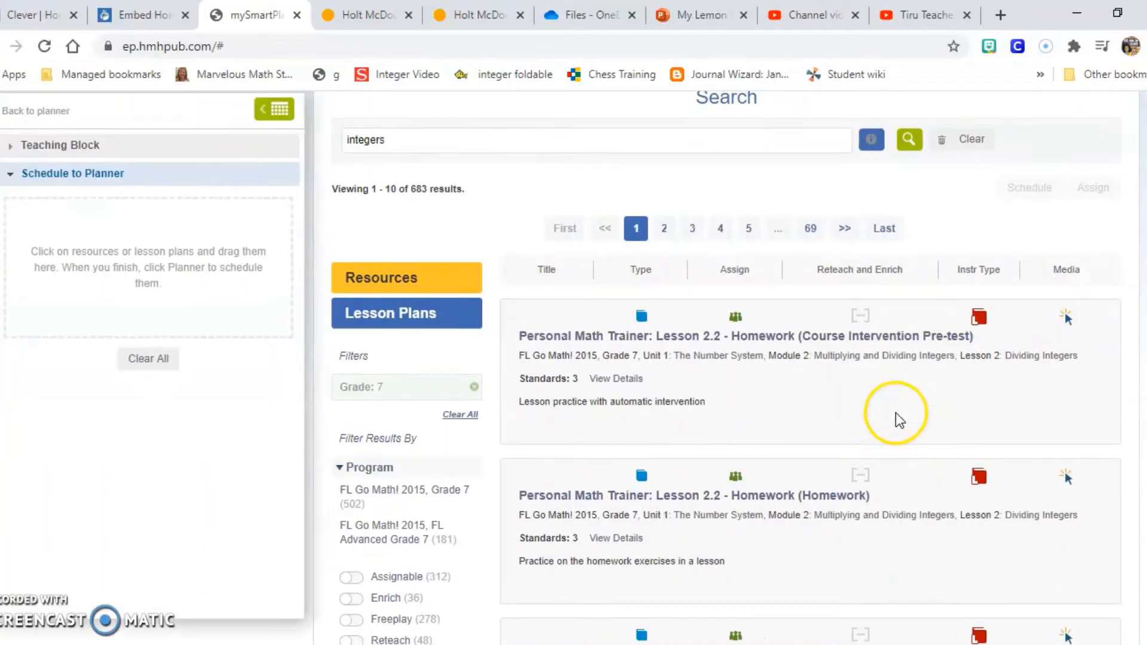
{"action": "scroll", "coordinate": [900, 418], "scroll_direction": "down", "scroll_amount": 2}
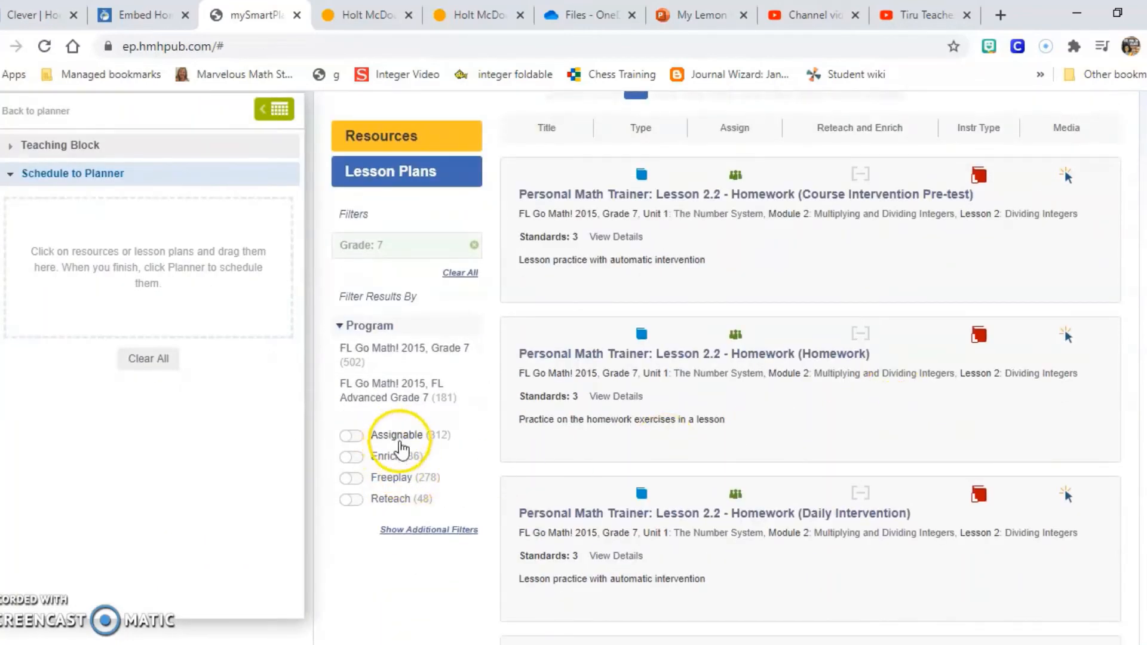
{"action": "scroll", "coordinate": [723, 465], "scroll_direction": "up", "scroll_amount": 4}
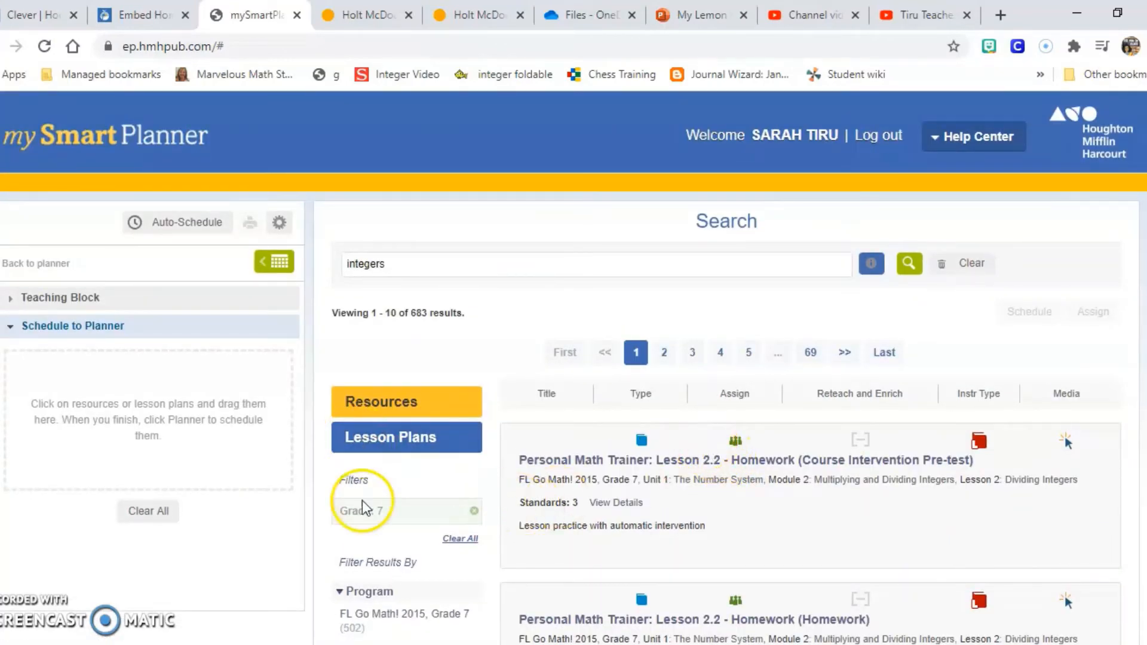
{"action": "left_click", "coordinate": [274, 263]}
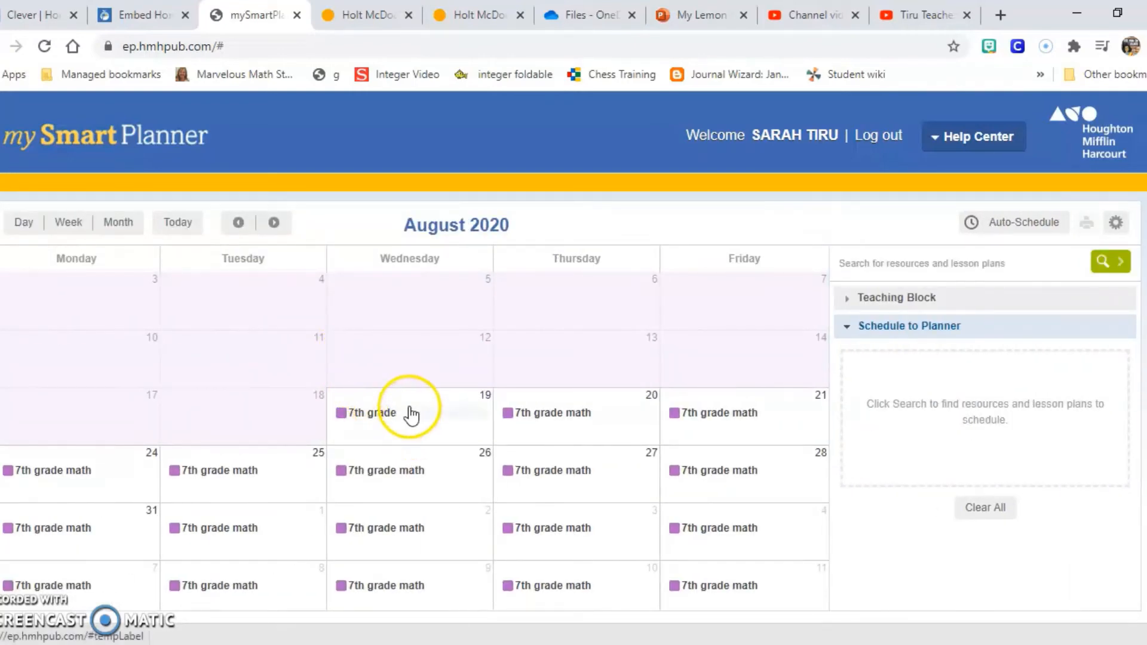
{"action": "mouse_move", "coordinate": [385, 413]}
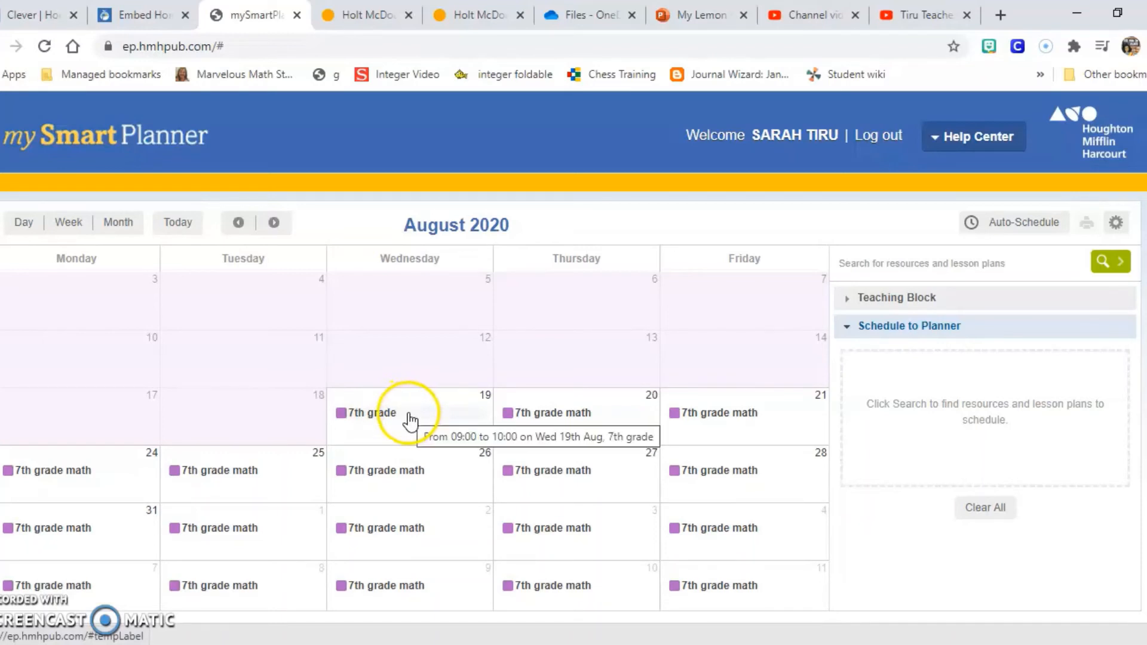
- Start adding resources to the Friday, August 21 7th grade math block
{"action": "left_click", "coordinate": [713, 412]}
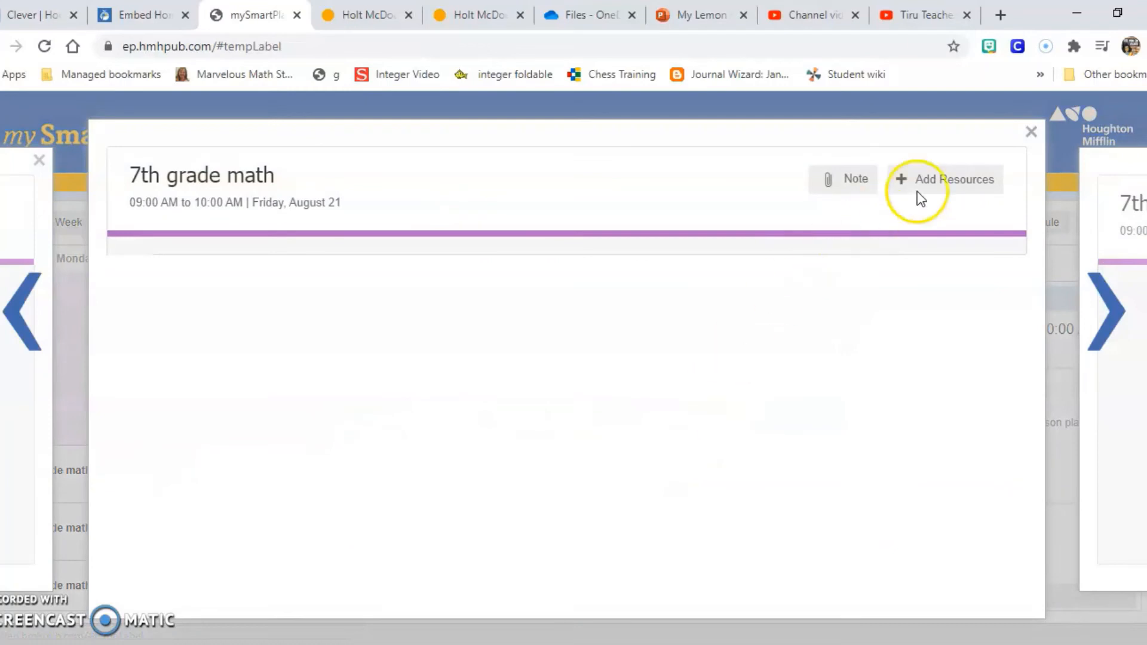
{"action": "left_click", "coordinate": [944, 179]}
{"action": "type", "text": "integers"}
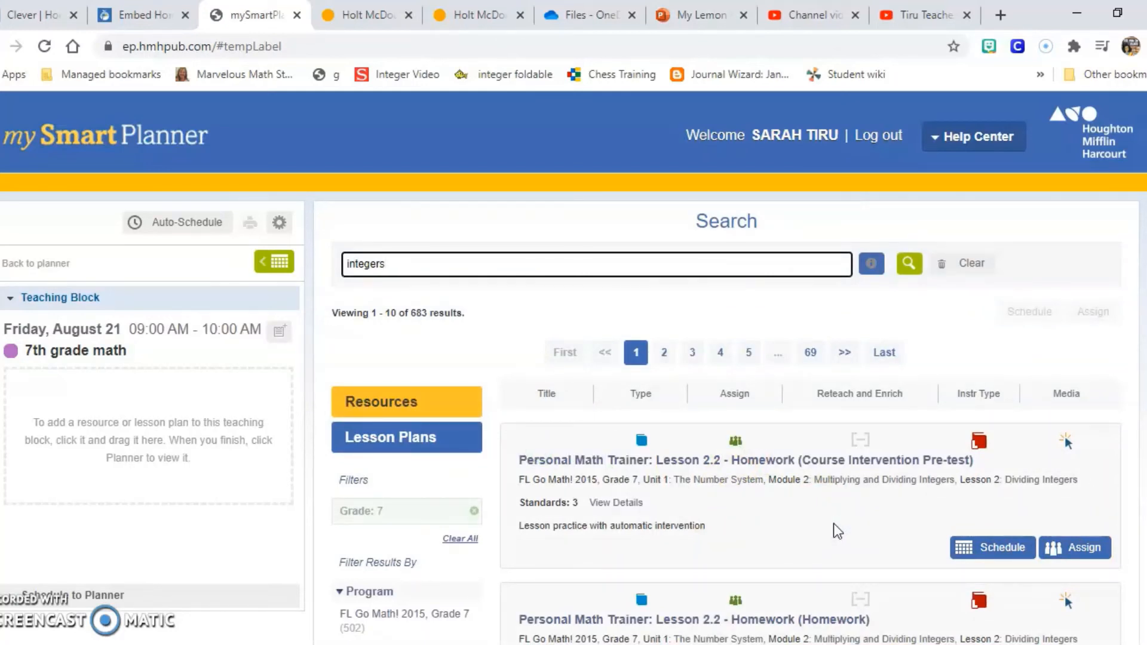
{"action": "left_click", "coordinate": [276, 262]}
{"action": "left_click", "coordinate": [726, 413]}
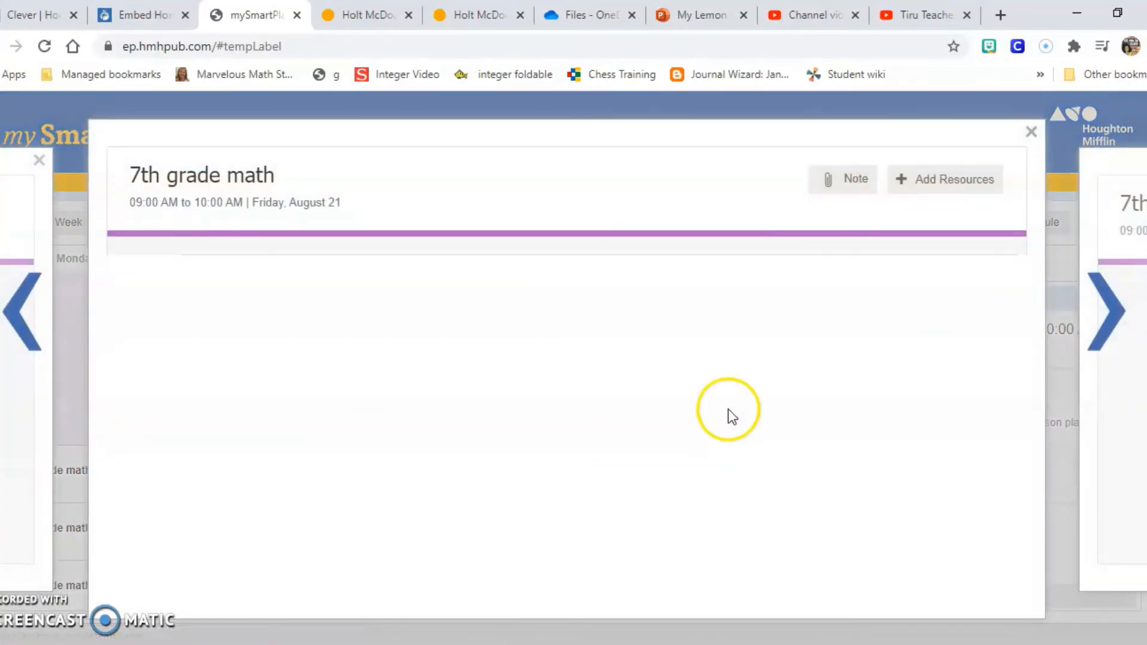
{"action": "left_click", "coordinate": [943, 179]}
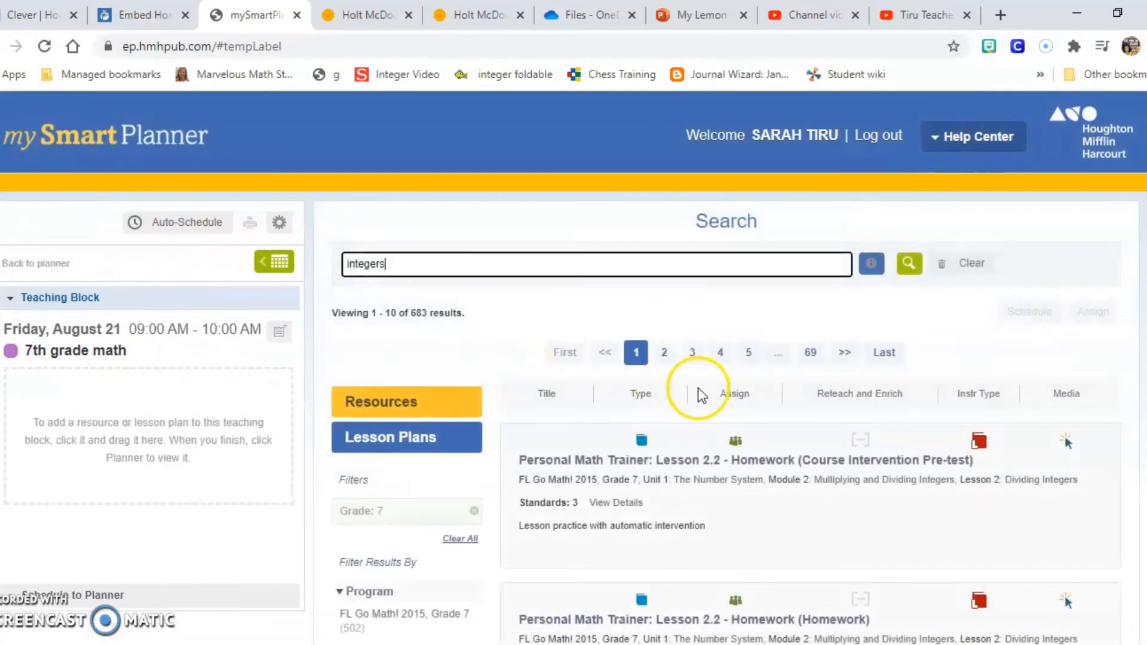
- Drag the Lesson 2.2 Course Intervention Pre-test homework into the teaching block drop zone
{"action": "left_click_drag", "start_coordinate": [825, 520], "coordinate": [201, 409]}
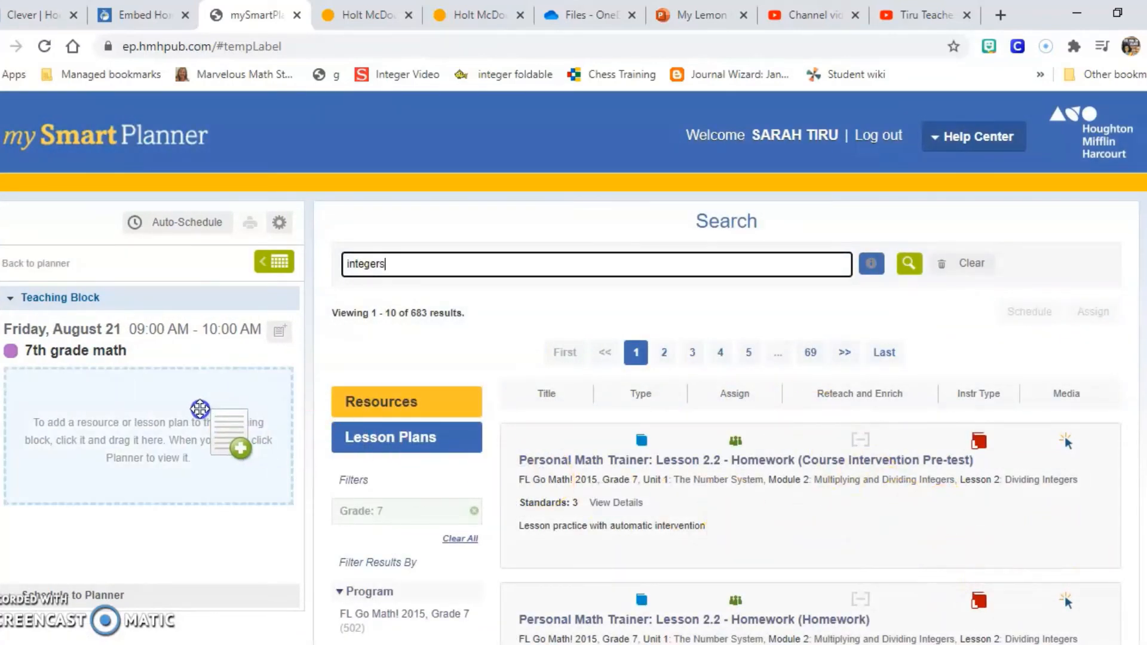
{"action": "left_click_drag", "start_coordinate": [200, 410], "coordinate": [200, 410]}
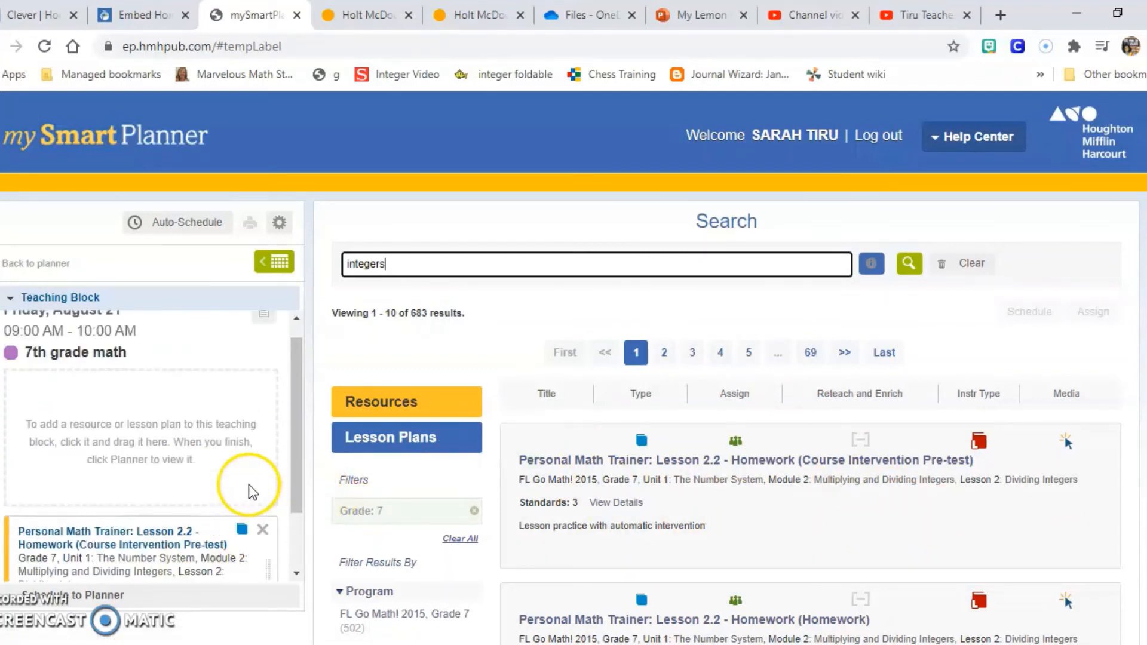
{"action": "scroll", "coordinate": [248, 485], "scroll_direction": "up", "scroll_amount": 3}
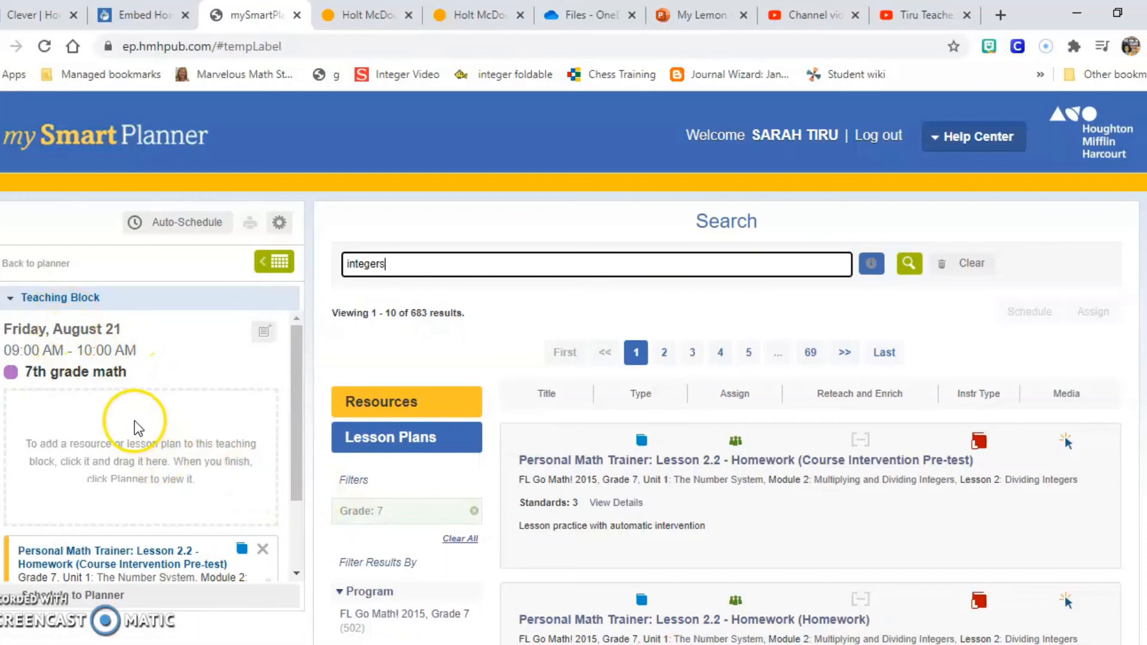
{"action": "scroll", "coordinate": [233, 502], "scroll_direction": "down", "scroll_amount": 3}
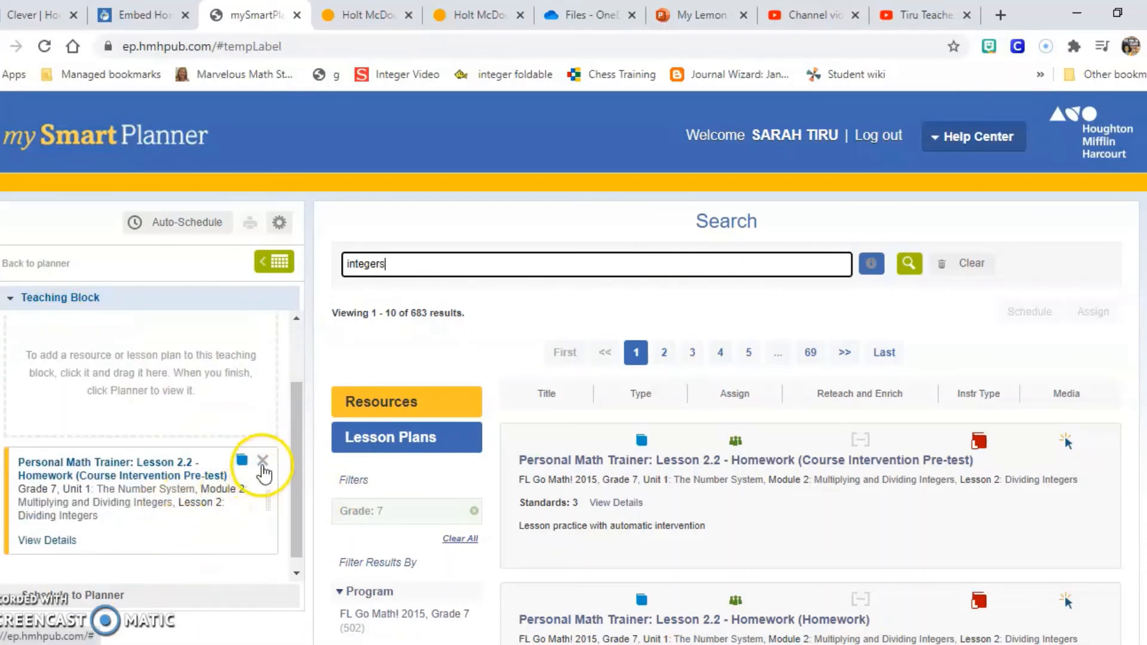
- Review the August 21 block's Lesson 2.2 resource and its Move options, then close the details
{"action": "left_click", "coordinate": [273, 262]}
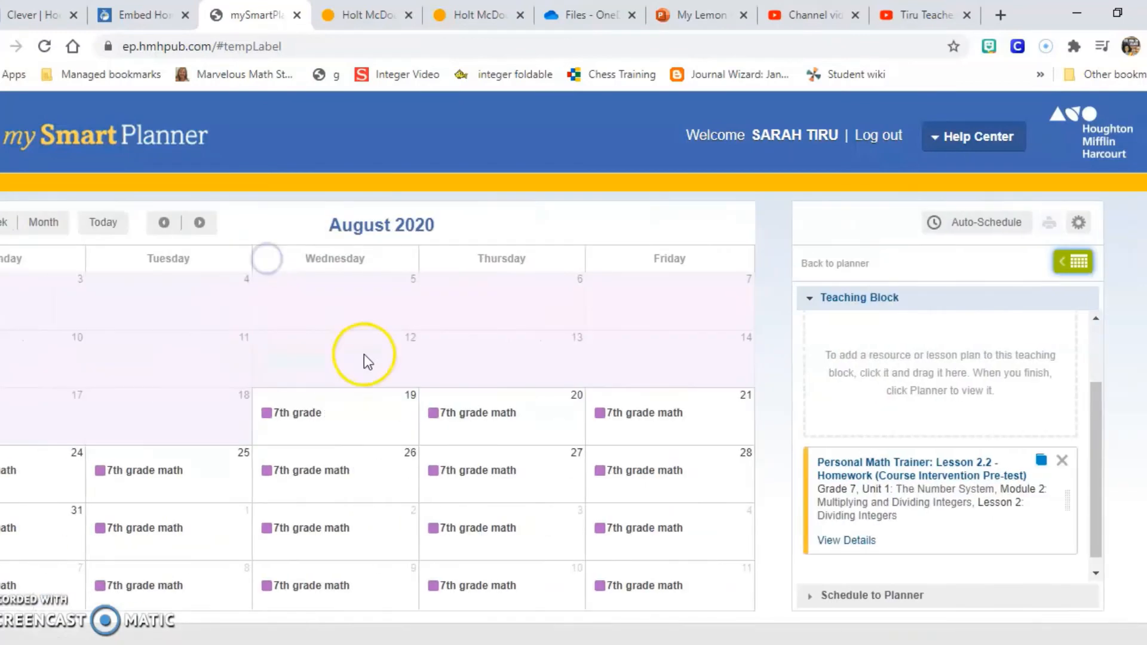
{"action": "left_click", "coordinate": [745, 409]}
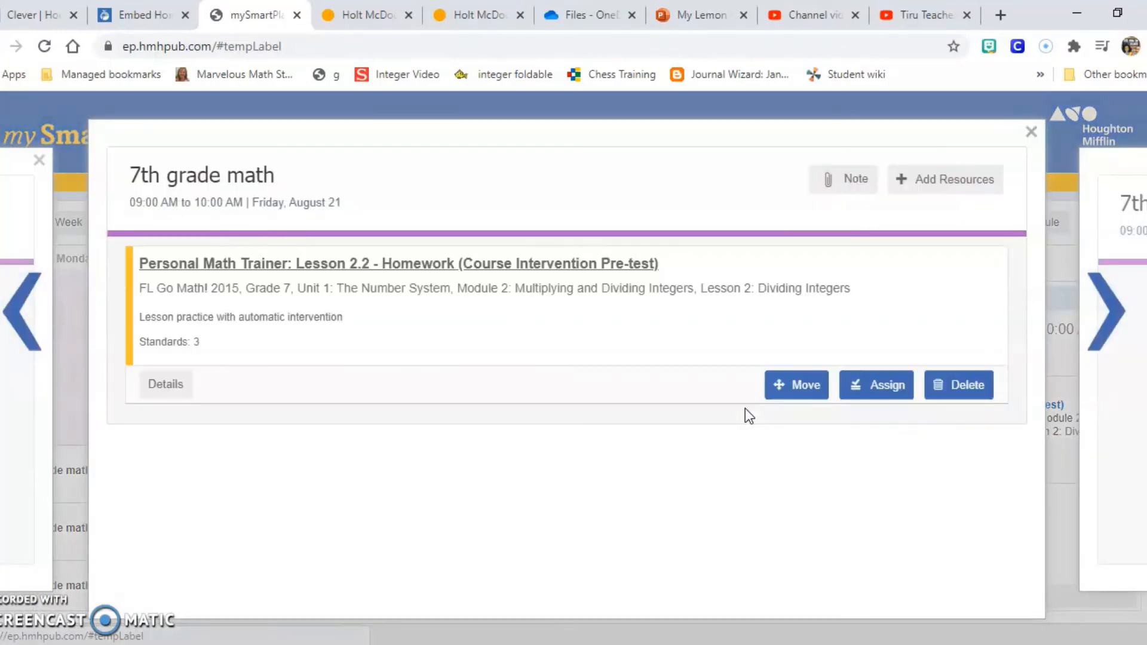
{"action": "left_click", "coordinate": [798, 385]}
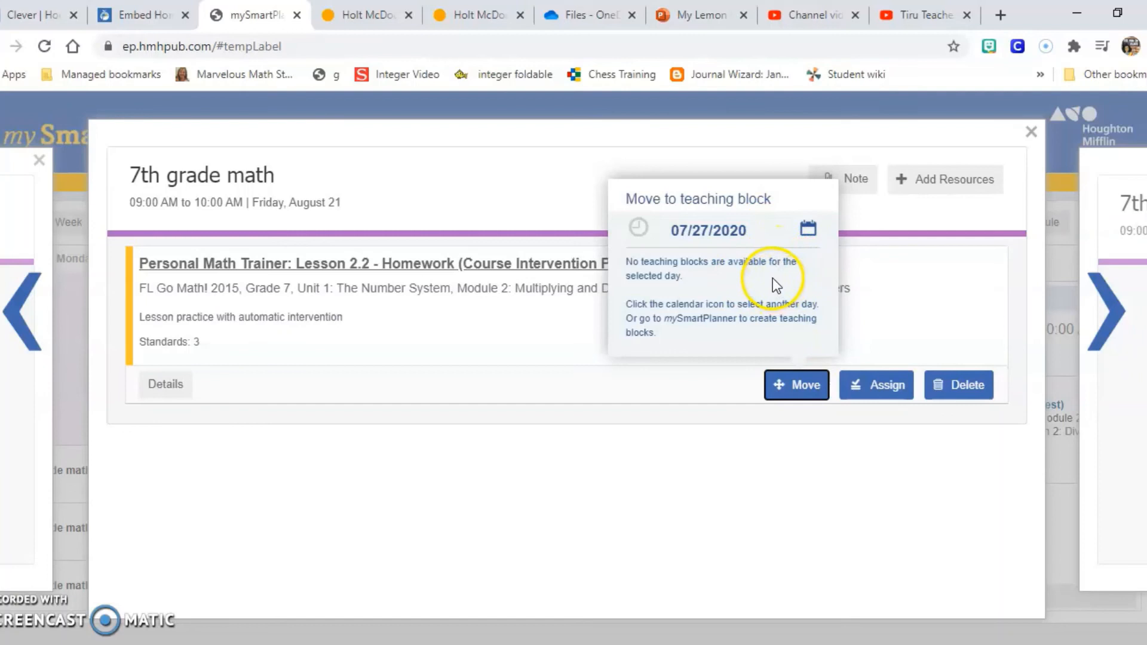
{"action": "left_click", "coordinate": [841, 496]}
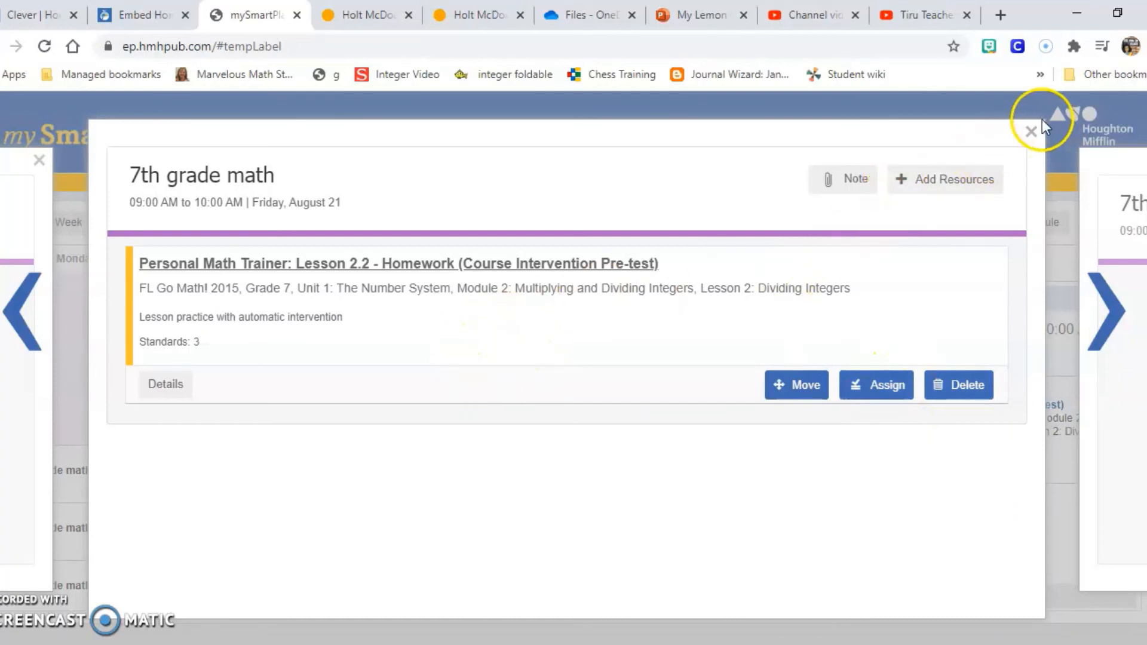
{"action": "left_click", "coordinate": [1032, 132]}
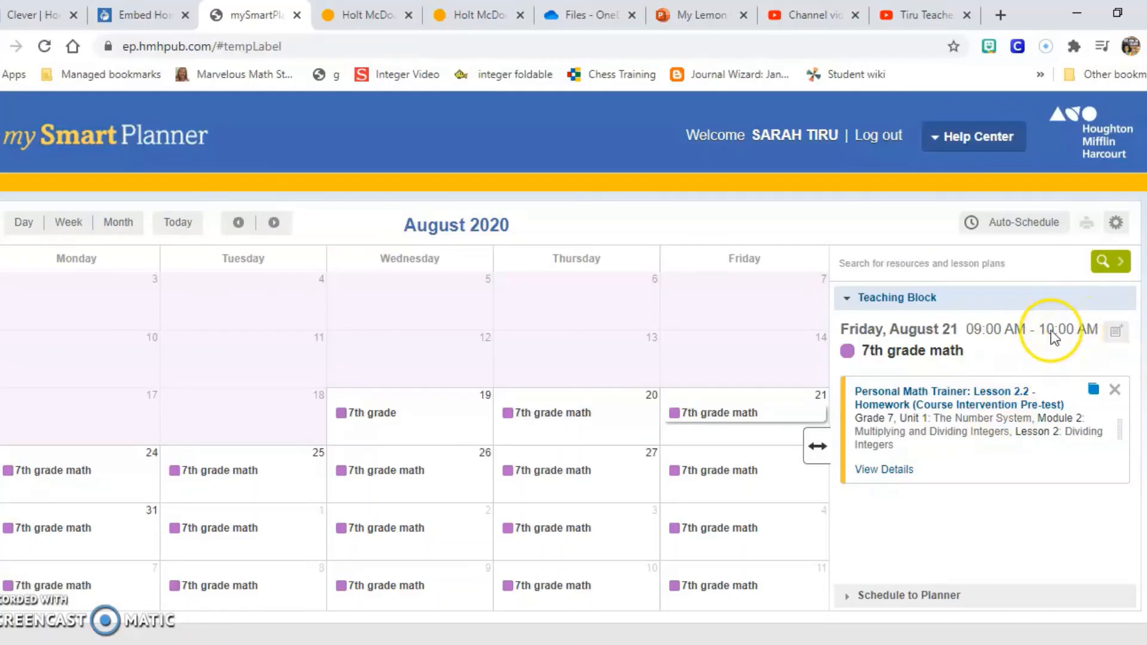
- Reopen the search results and assign the Lección 2.2 Tarea homework
{"action": "left_click", "coordinate": [1121, 260]}
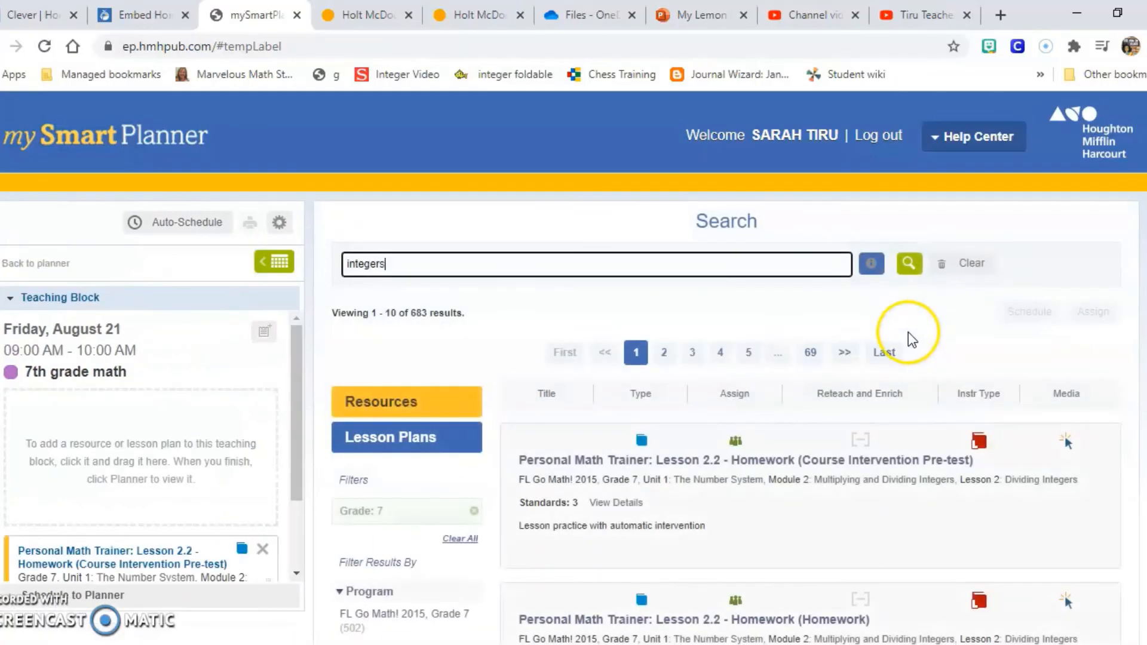
{"action": "scroll", "coordinate": [556, 437], "scroll_direction": "down", "scroll_amount": 2}
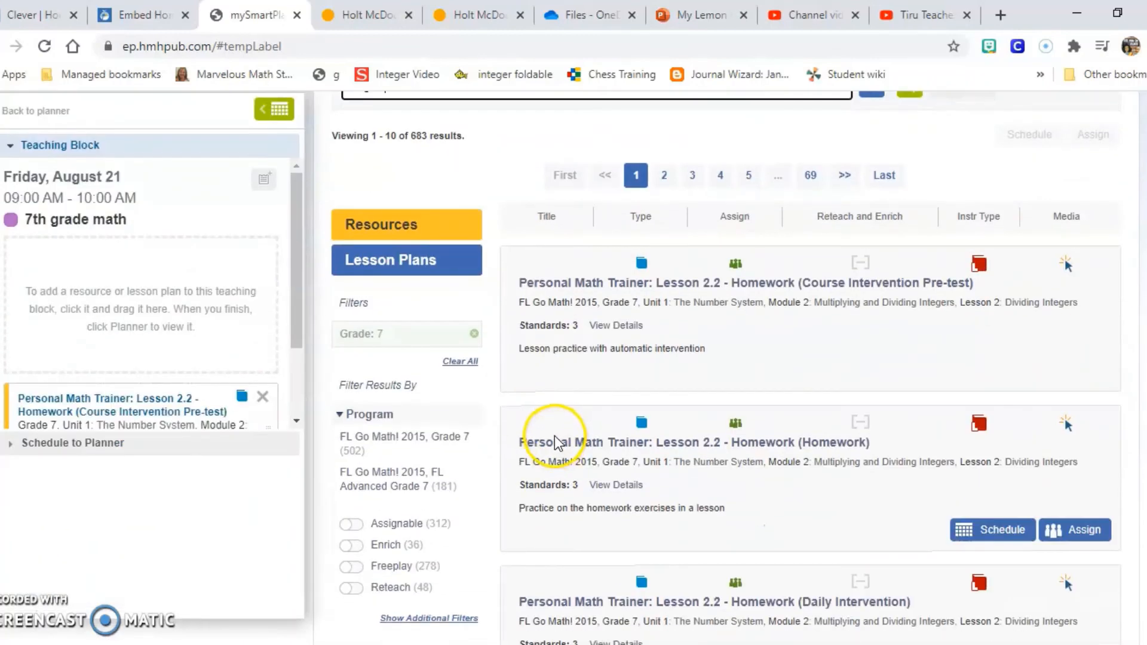
{"action": "scroll", "coordinate": [554, 432], "scroll_direction": "down", "scroll_amount": 2}
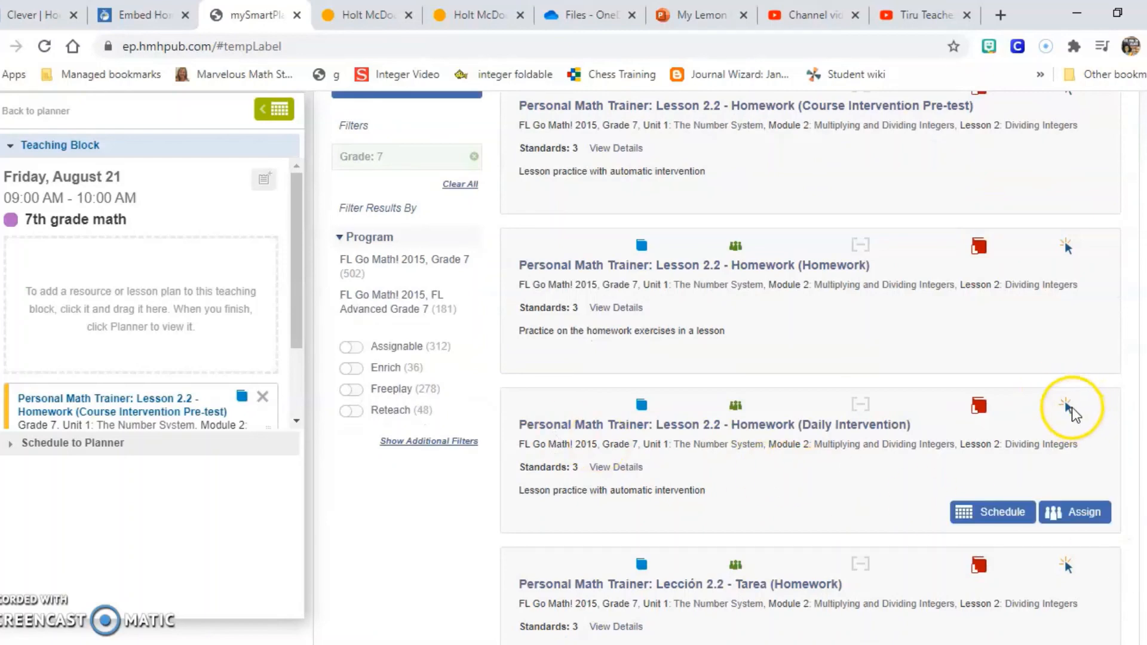
{"action": "scroll", "coordinate": [1071, 404], "scroll_direction": "down", "scroll_amount": 3}
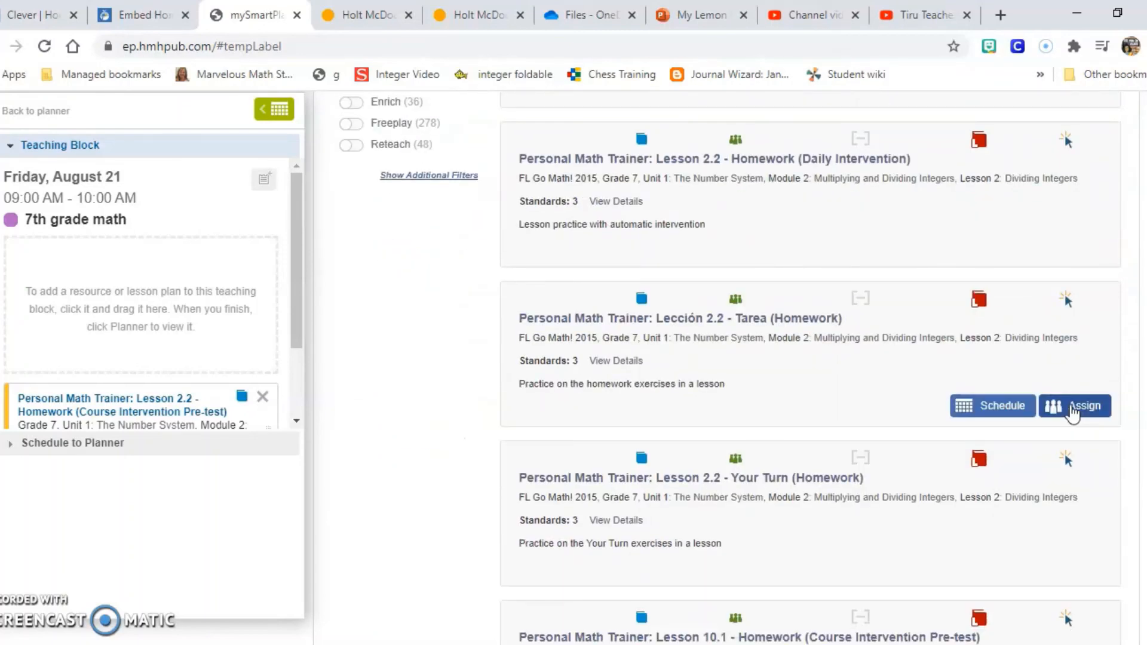
{"action": "left_click", "coordinate": [1074, 408]}
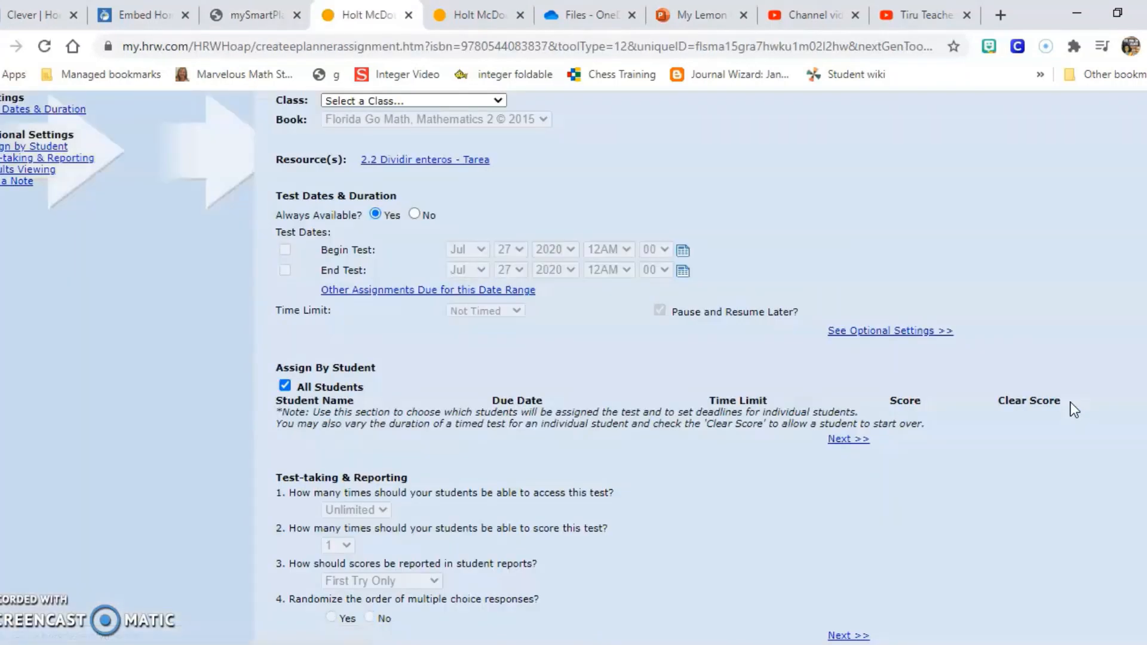
{"action": "left_click", "coordinate": [429, 159]}
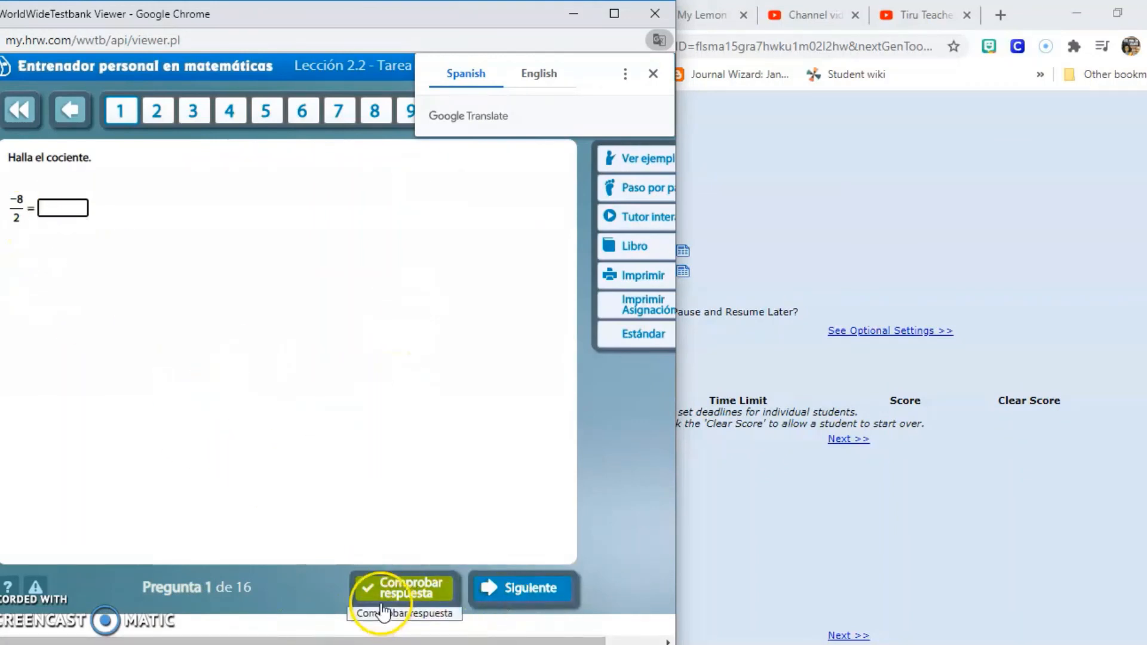
{"action": "left_click", "coordinate": [659, 40]}
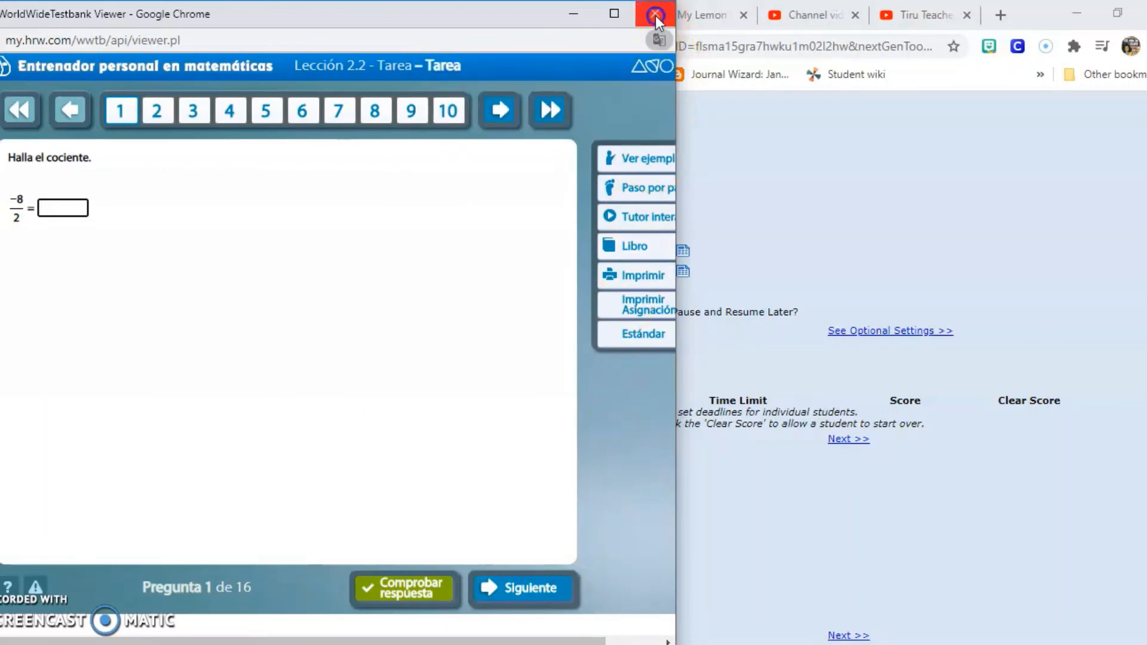
{"action": "left_click", "coordinate": [655, 16]}
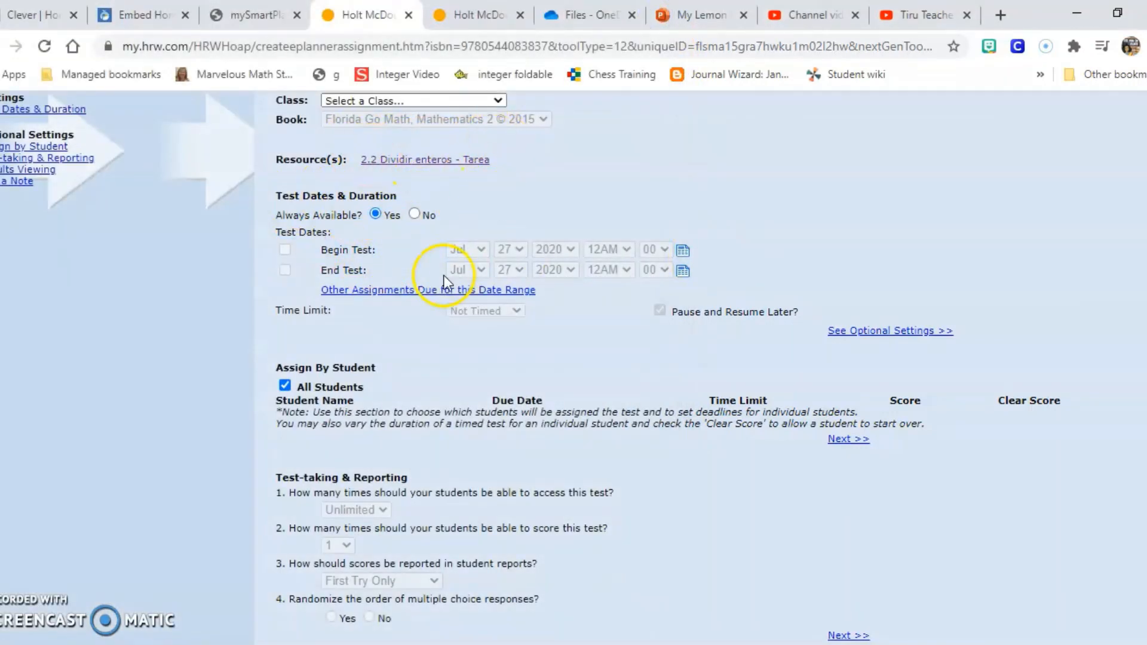
{"action": "scroll", "coordinate": [662, 403], "scroll_direction": "down", "scroll_amount": 5}
{"action": "scroll", "coordinate": [656, 414], "scroll_direction": "down", "scroll_amount": 1}
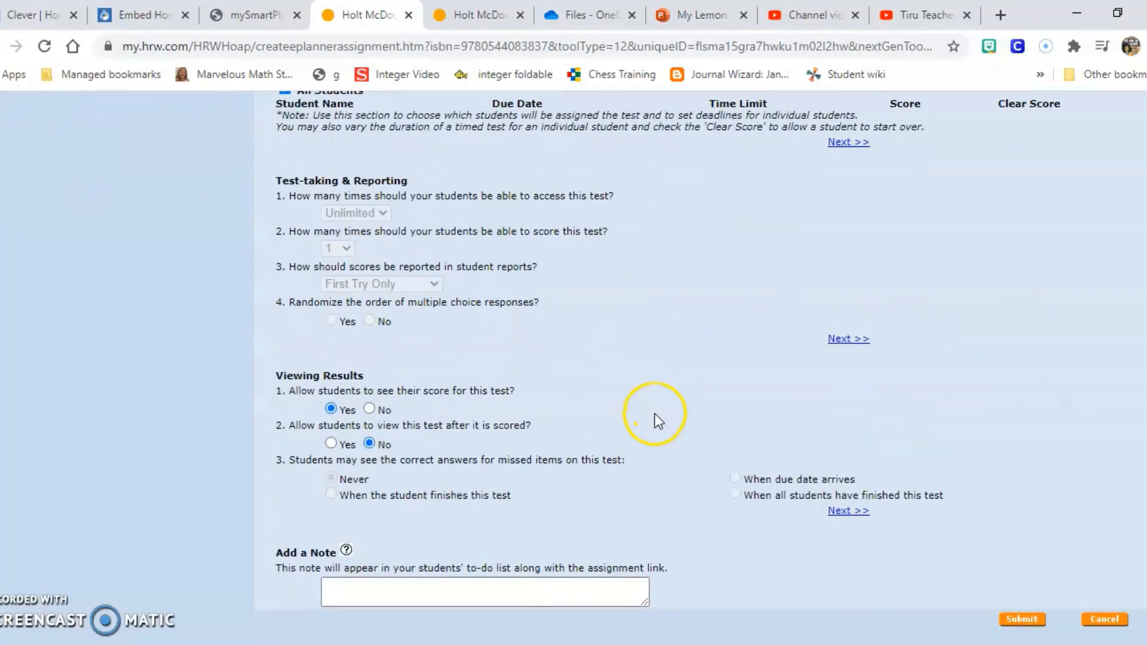
{"action": "scroll", "coordinate": [655, 413], "scroll_direction": "up", "scroll_amount": 5}
{"action": "scroll", "coordinate": [654, 416], "scroll_direction": "up", "scroll_amount": 1}
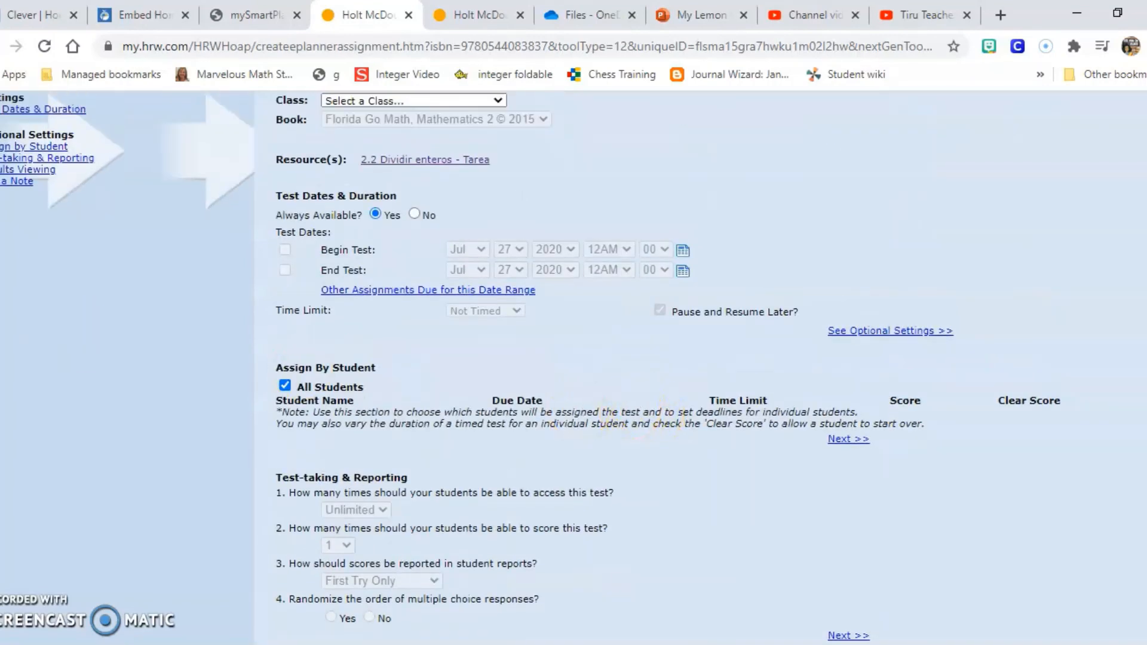